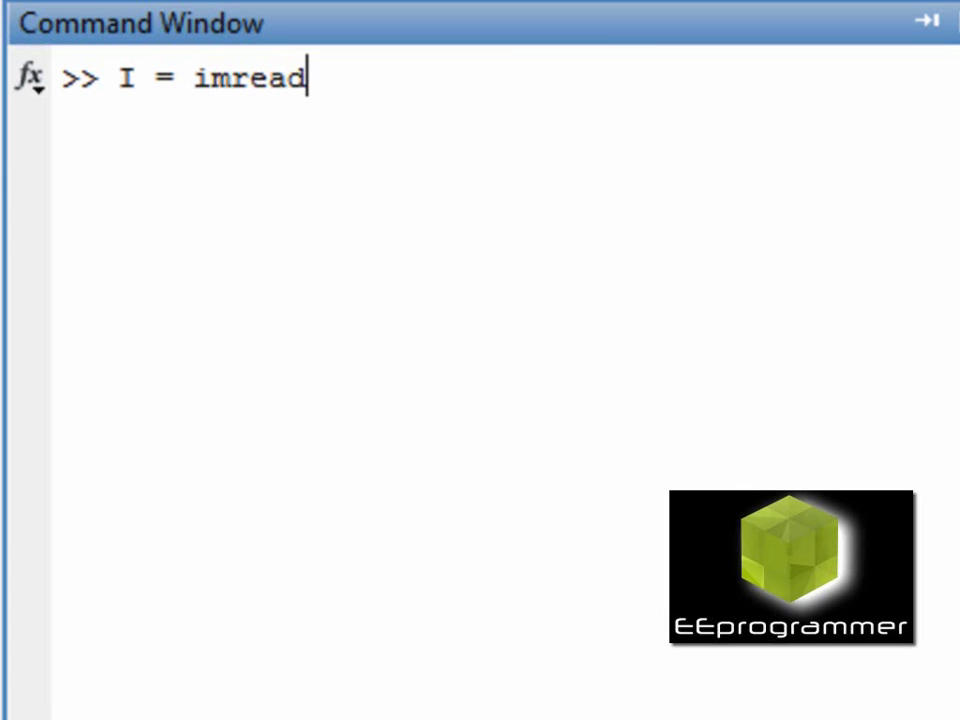
# - Load pic.jpg into variable I with I = imread('pic.jpg'); and start typing imshow(I)
pyautogui.write('()')
pyautogui.click(321, 78)
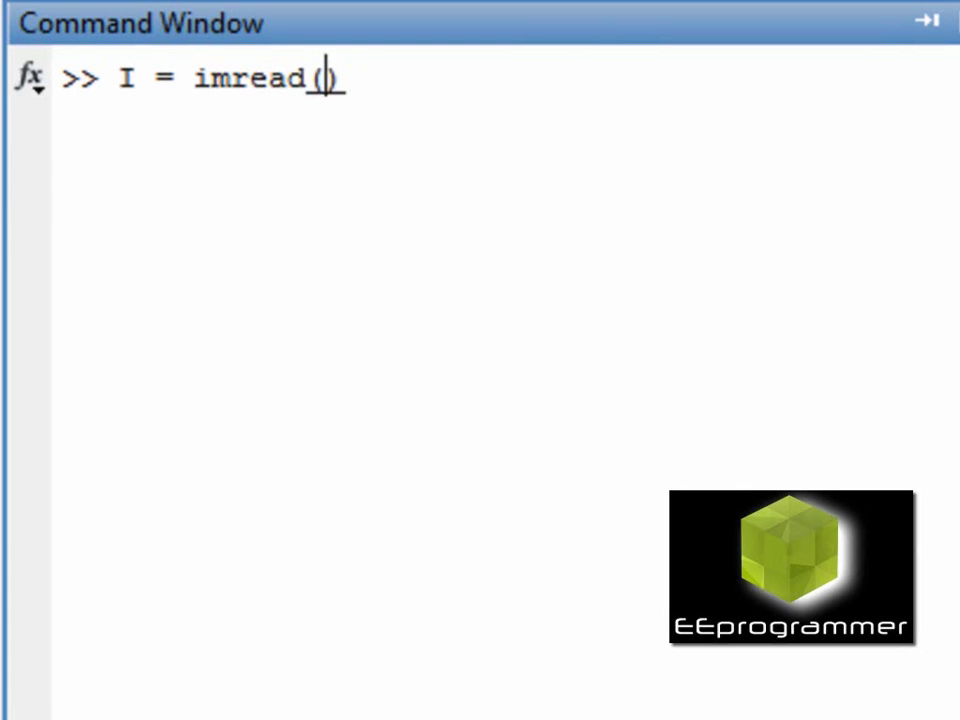
pyautogui.write("''")
pyautogui.click(341, 78)
pyautogui.write('pic.jpg')
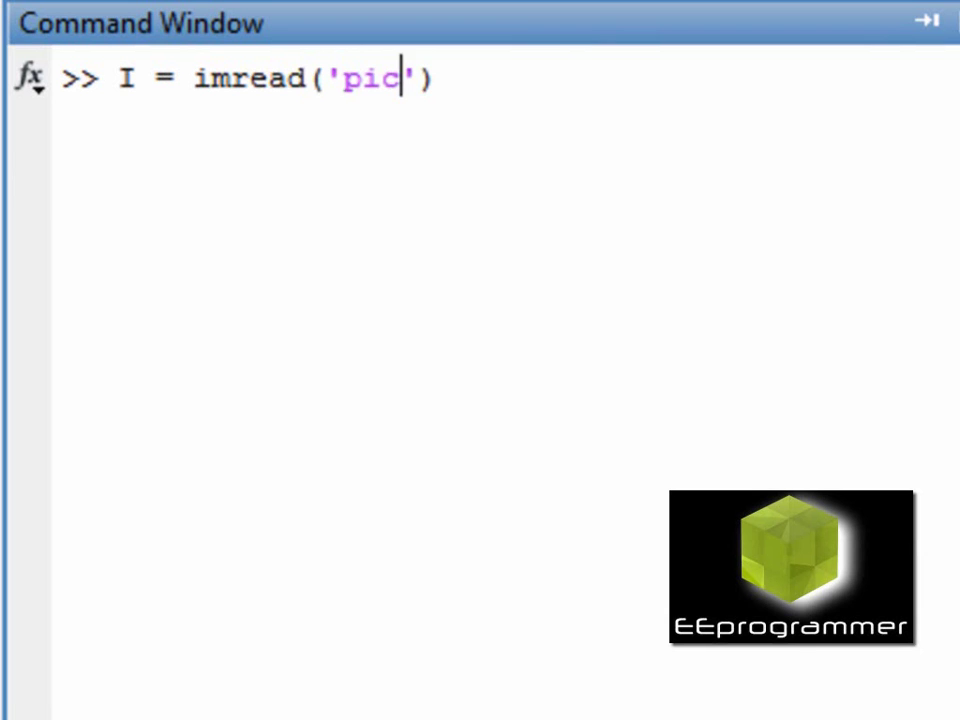
pyautogui.click(513, 78)
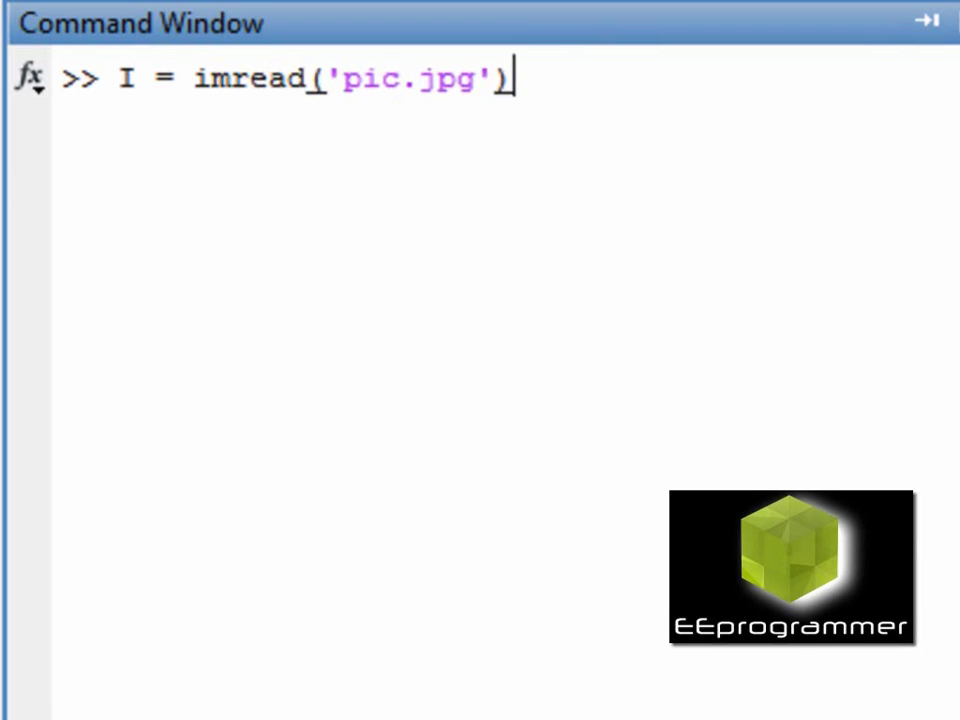
pyautogui.write(';')
pyautogui.press('Return')
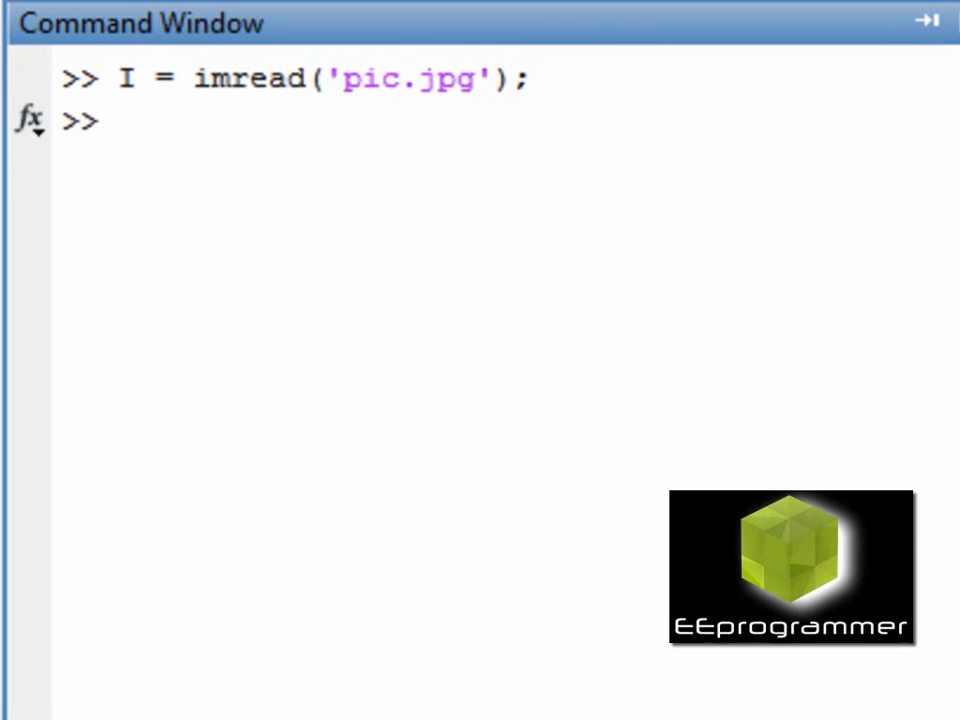
pyautogui.write('imshow')
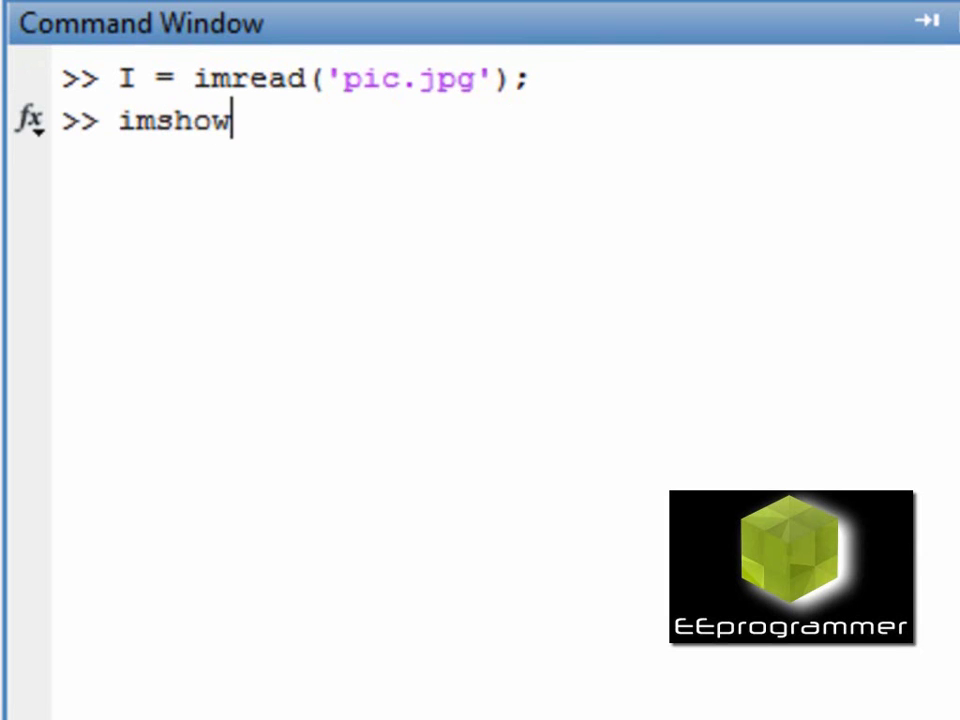
pyautogui.write('(I)')
# - Run imshow(I) to show the mountain photo in Figure 1, then minimize the figure
pyautogui.press('Left')
pyautogui.write('I')
pyautogui.press('Return')
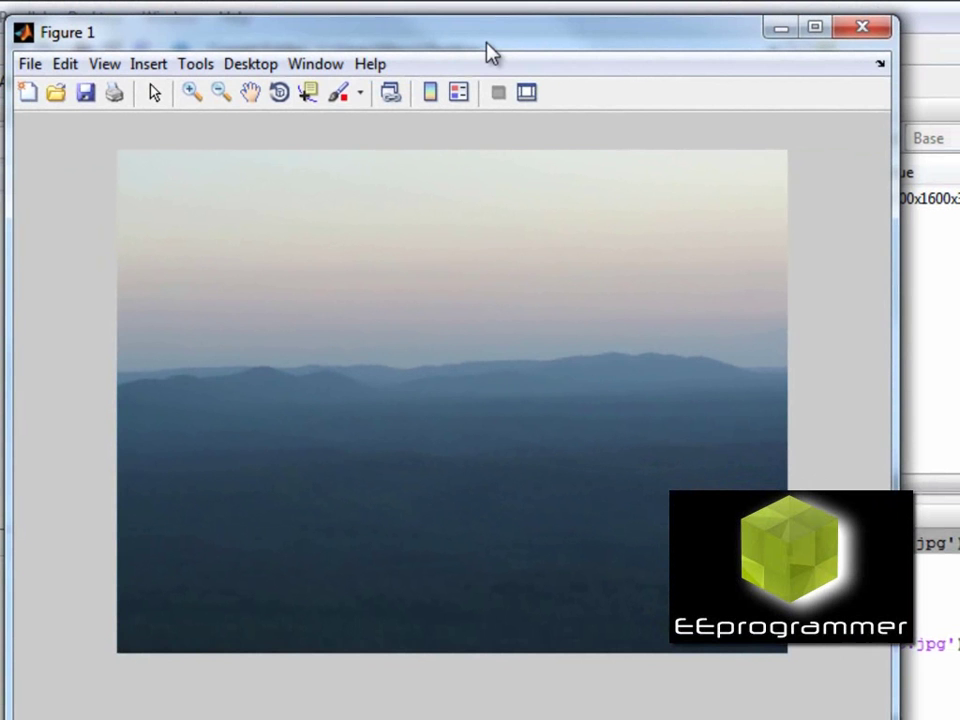
pyautogui.click(782, 28)
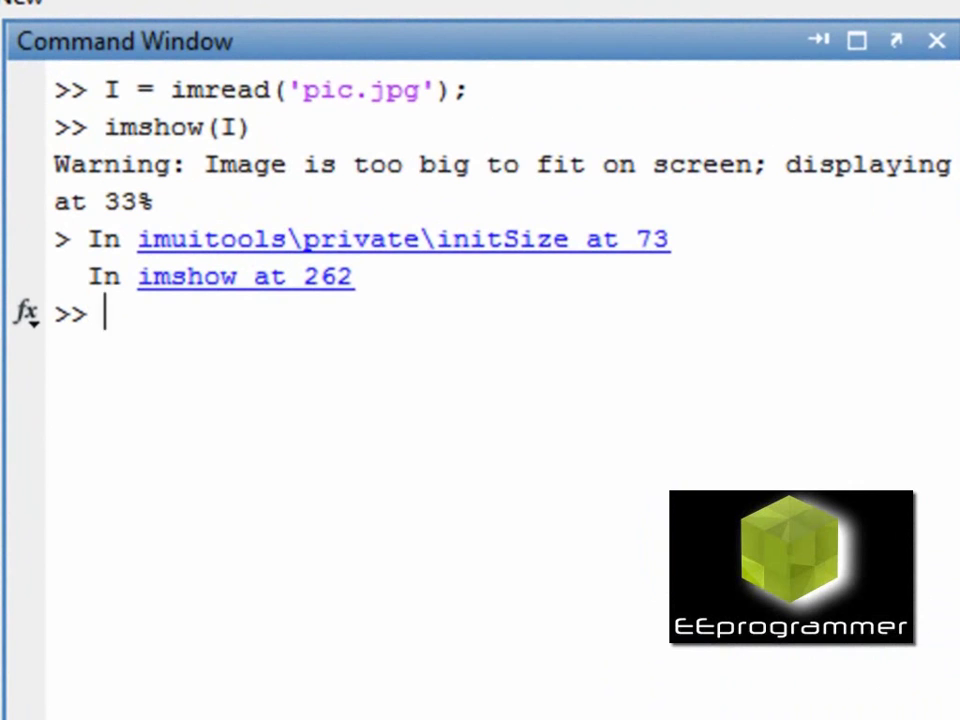
# - Convert I to grayscale with I = rgb2gray(I); and display the grey mountain image with imshow(I)
pyautogui.write('I =')
pyautogui.write(' rgb')
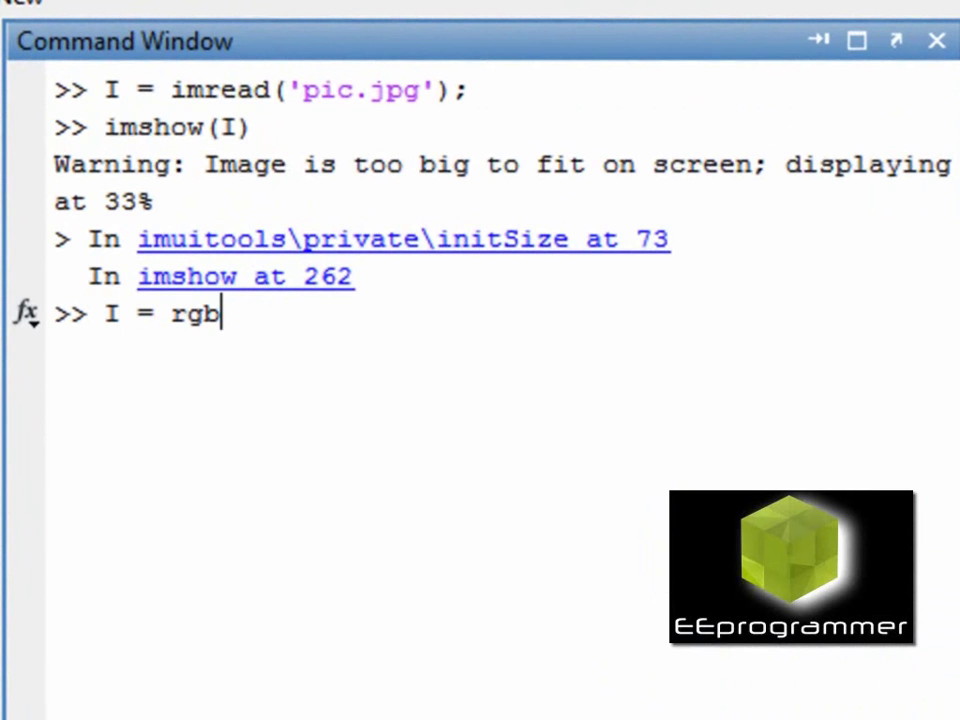
pyautogui.write('2gra')
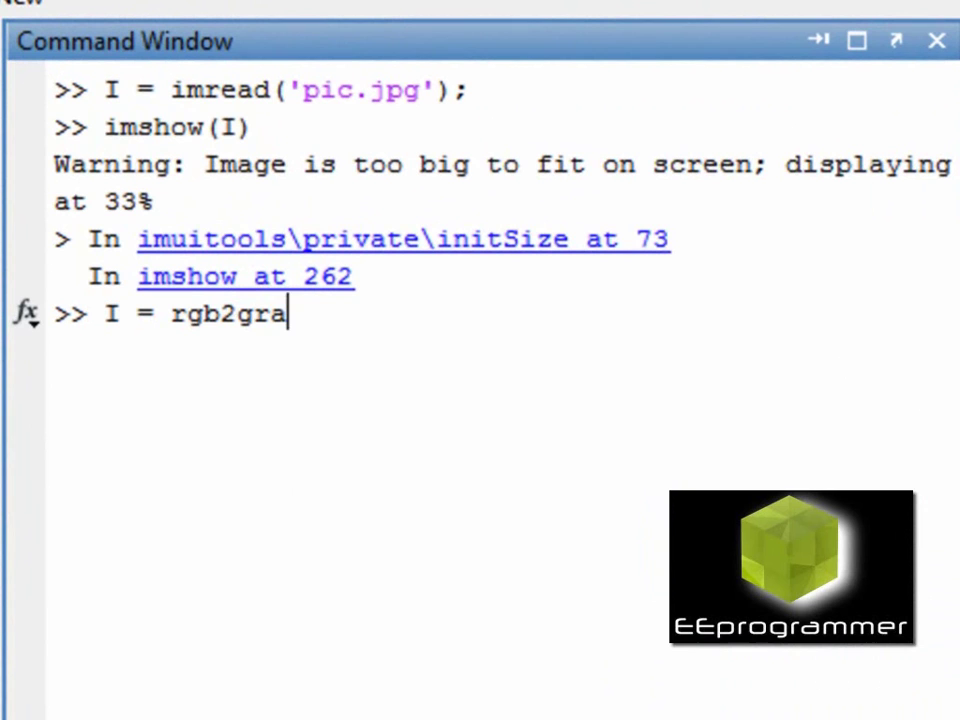
pyautogui.write('y()')
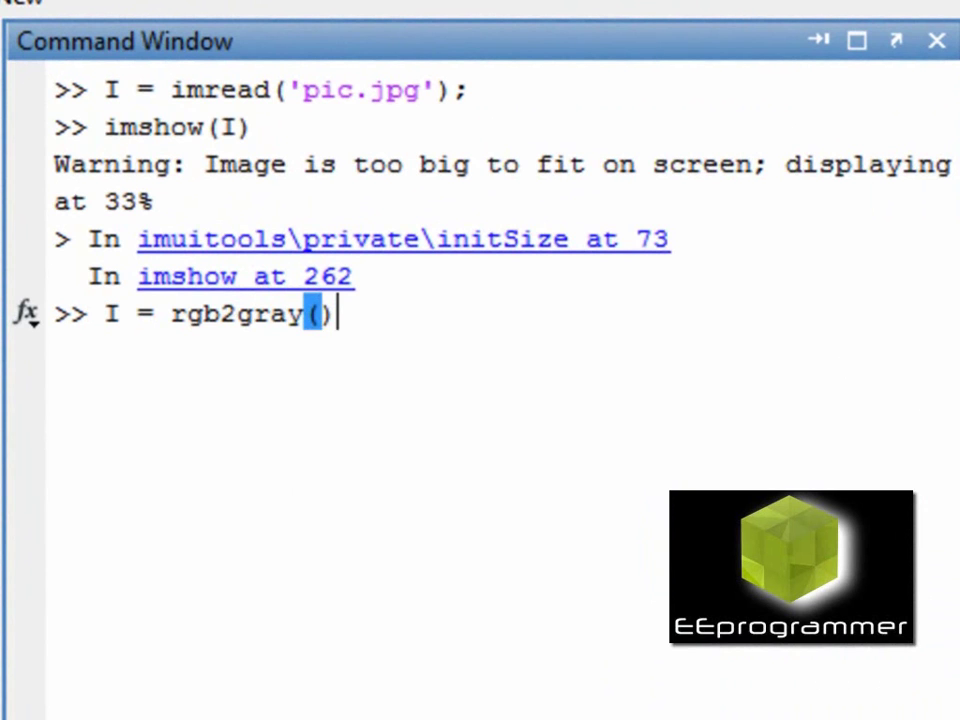
pyautogui.press('Left')
pyautogui.write('I')
pyautogui.press('Right')
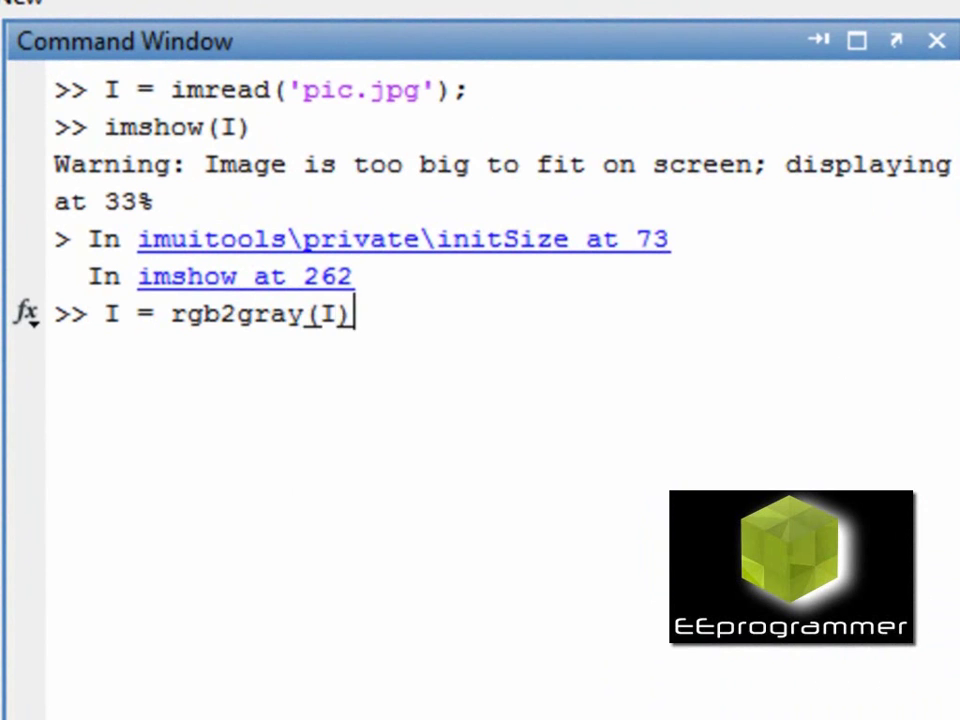
pyautogui.write(';')
pyautogui.press('Return')
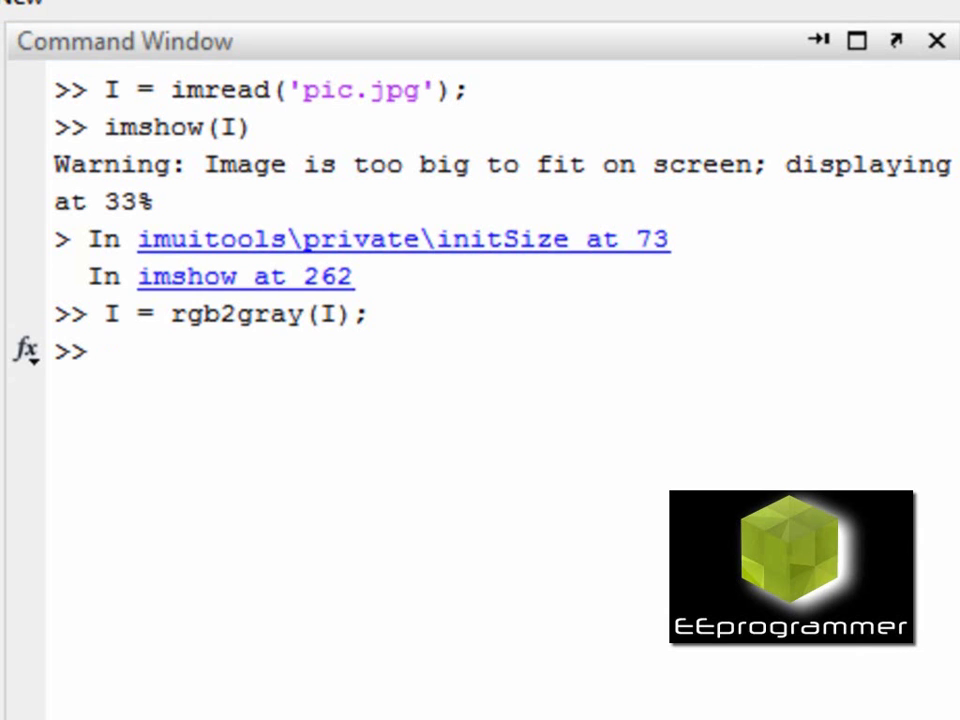
pyautogui.write('imshow(I)')
pyautogui.press('Return')
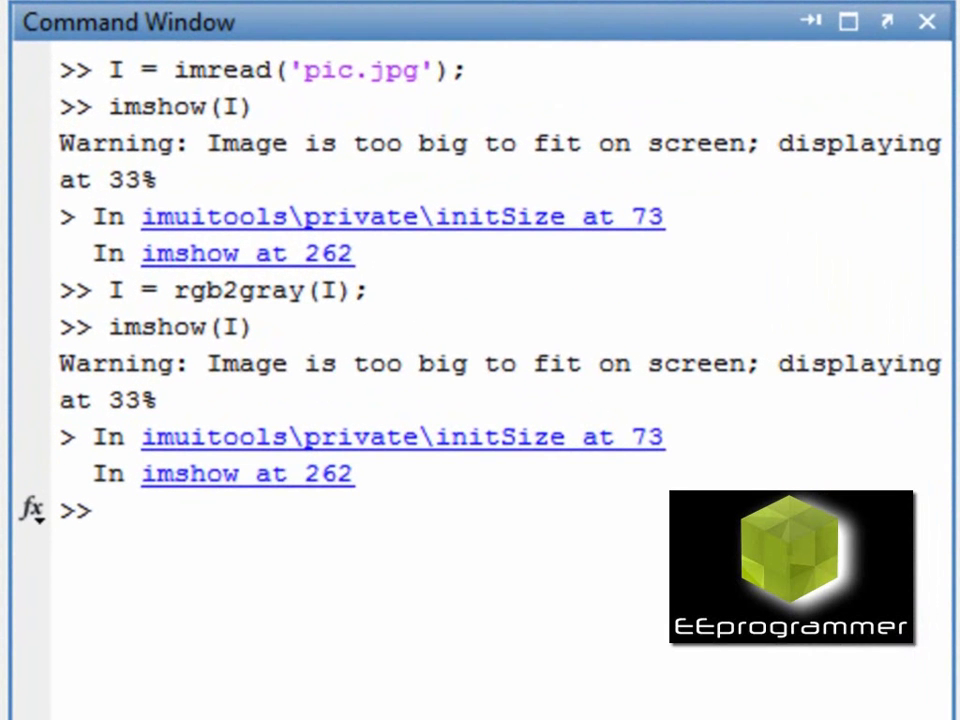
# - Enter imcontrast(gca) to open contrast adjustment for the current grayscale image axes
pyautogui.write('imcon')
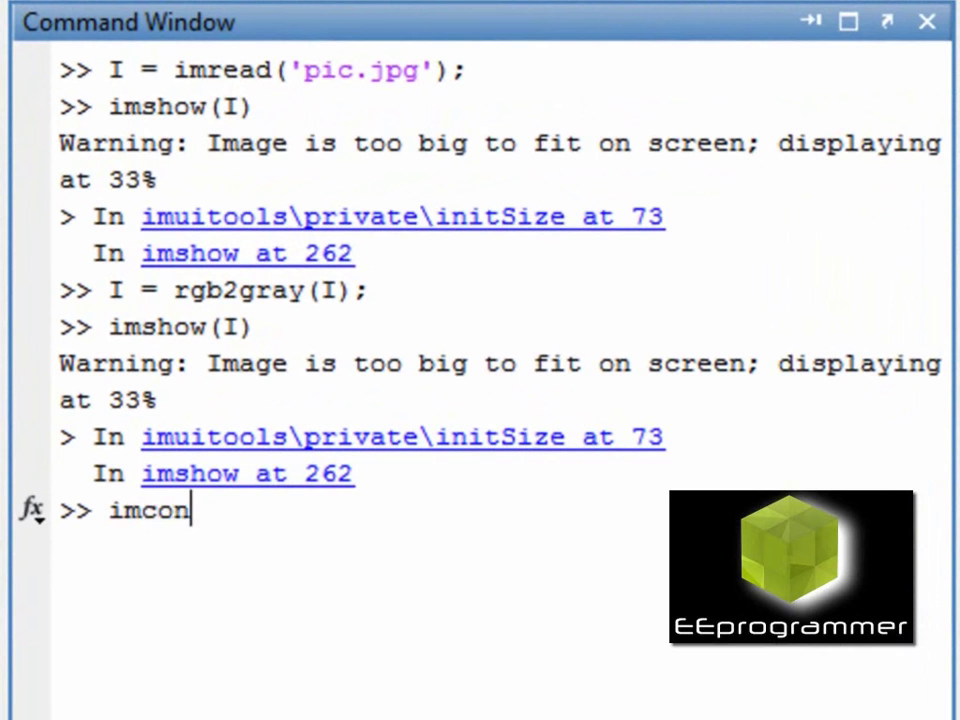
pyautogui.write('trast')
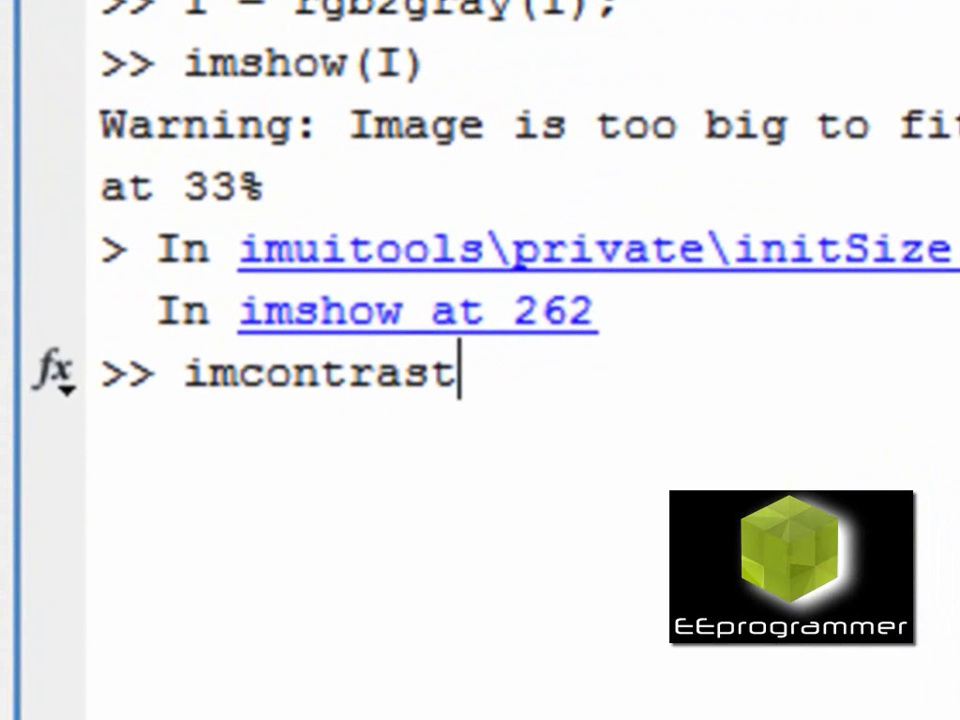
pyautogui.write('(gca)')
pyautogui.press('Left')
pyautogui.write('gca')
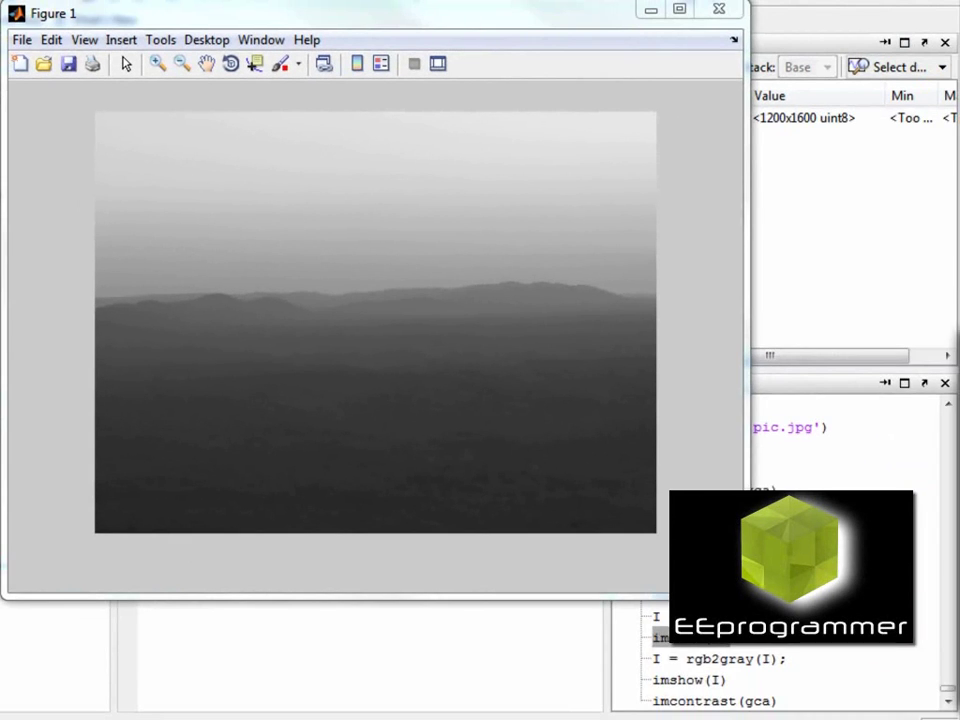
# - Arrange the image figure and the Adjust Contrast window so both are visible
pyautogui.moveTo(857, 328)
pyautogui.mouseDown()
pyautogui.moveTo(729, 315)
pyautogui.moveTo(628, 324)
pyautogui.mouseUp()
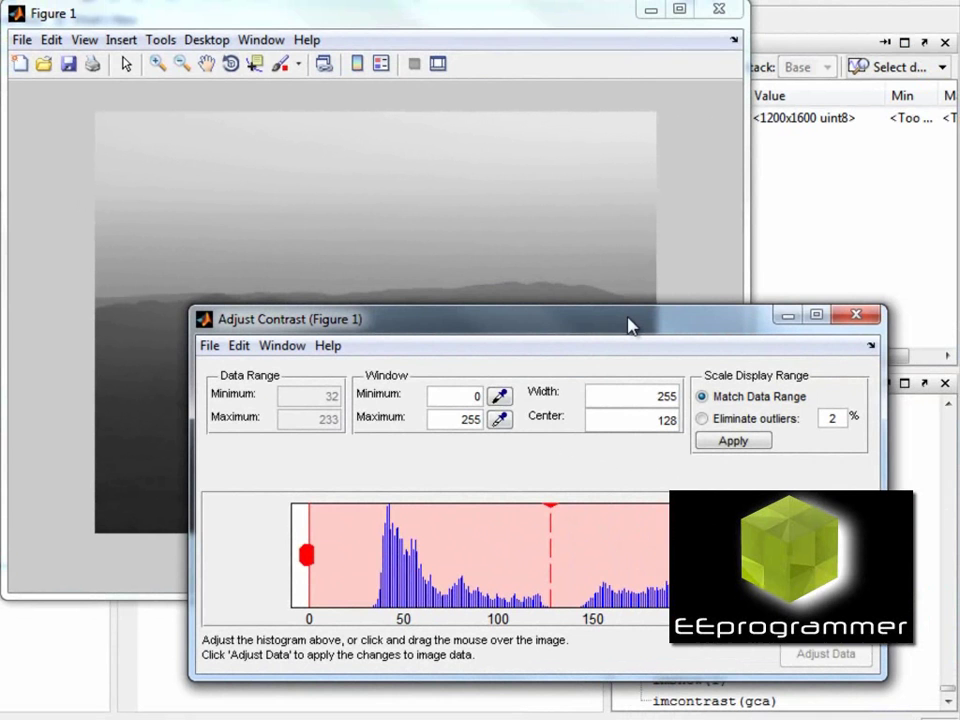
pyautogui.moveTo(506, 17); pyautogui.dragTo(396, 0)
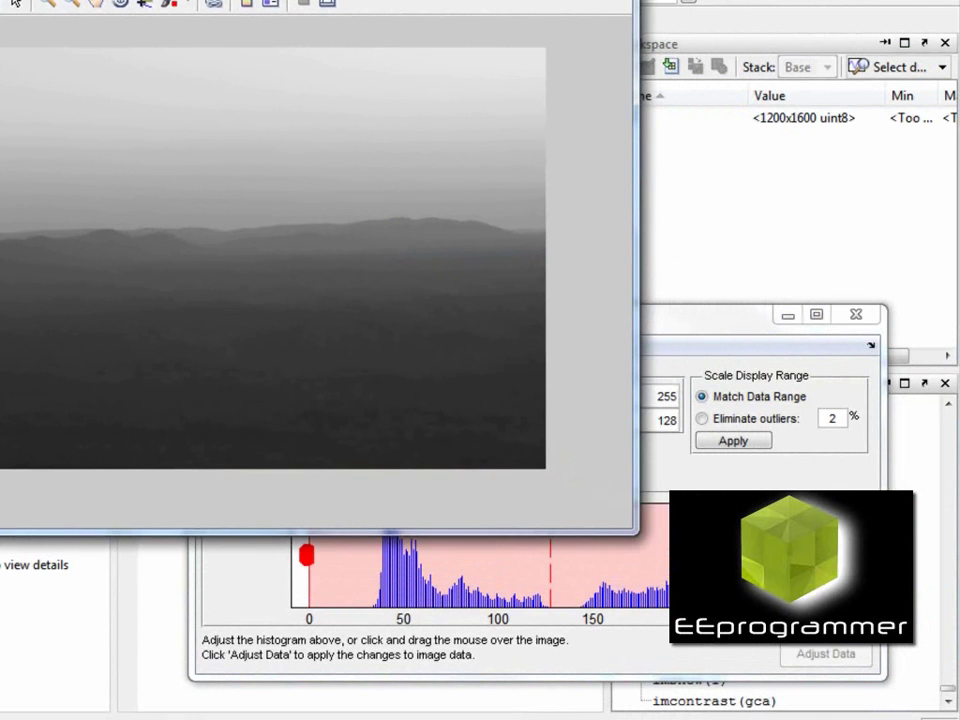
pyautogui.moveTo(726, 340); pyautogui.dragTo(800, 390)
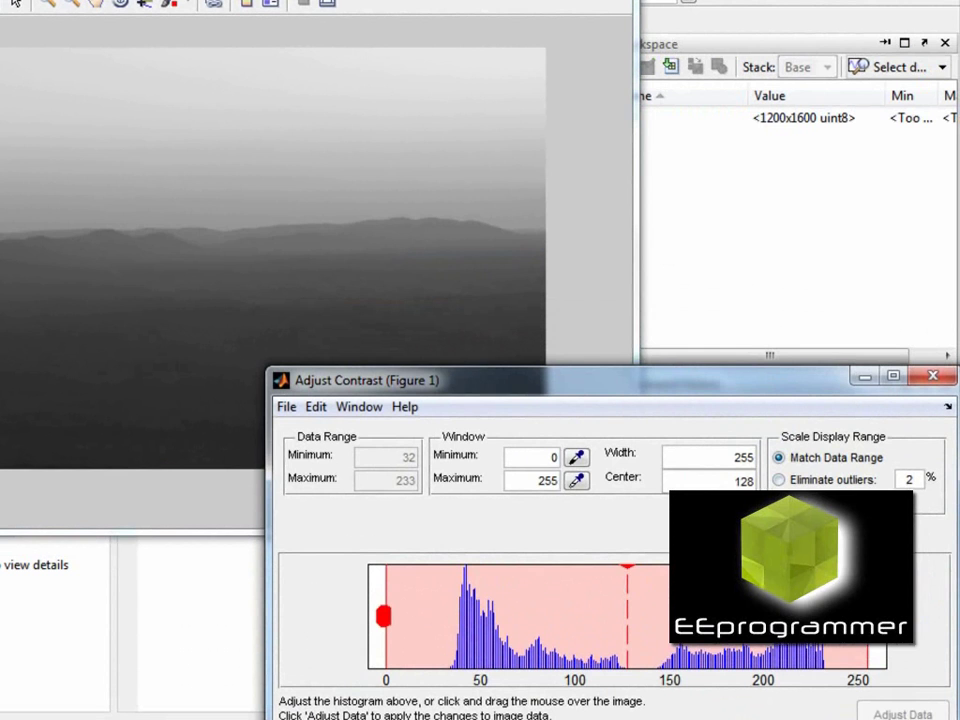
# - Drag the histogram's maximum, minimum and window, shifting the display range from 2–133 to 27–158
pyautogui.moveTo(866, 615); pyautogui.dragTo(734, 615)
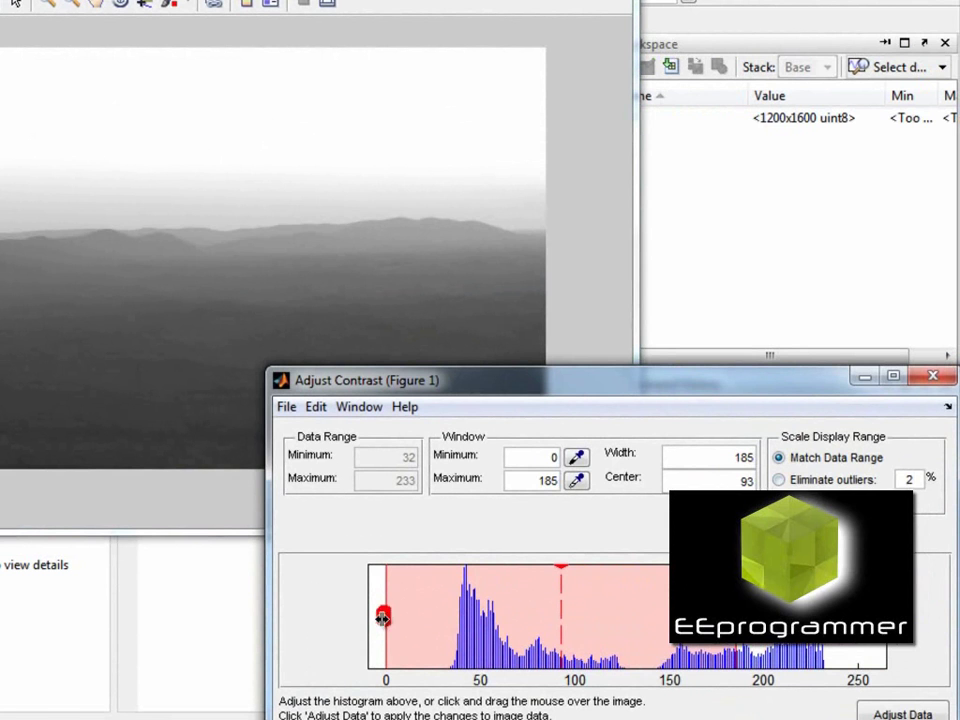
pyautogui.moveTo(382, 616)
pyautogui.mouseDown()
pyautogui.moveTo(527, 620)
pyautogui.moveTo(490, 617)
pyautogui.mouseUp()
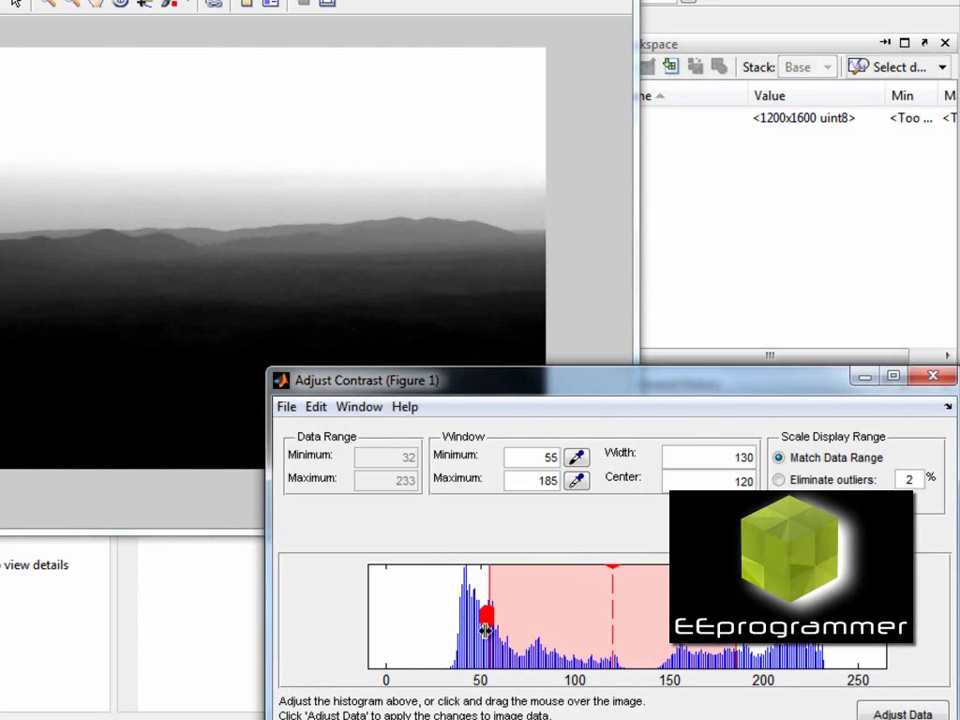
pyautogui.moveTo(597, 640)
pyautogui.mouseDown()
pyautogui.moveTo(461, 636)
pyautogui.moveTo(727, 627)
pyautogui.mouseUp()
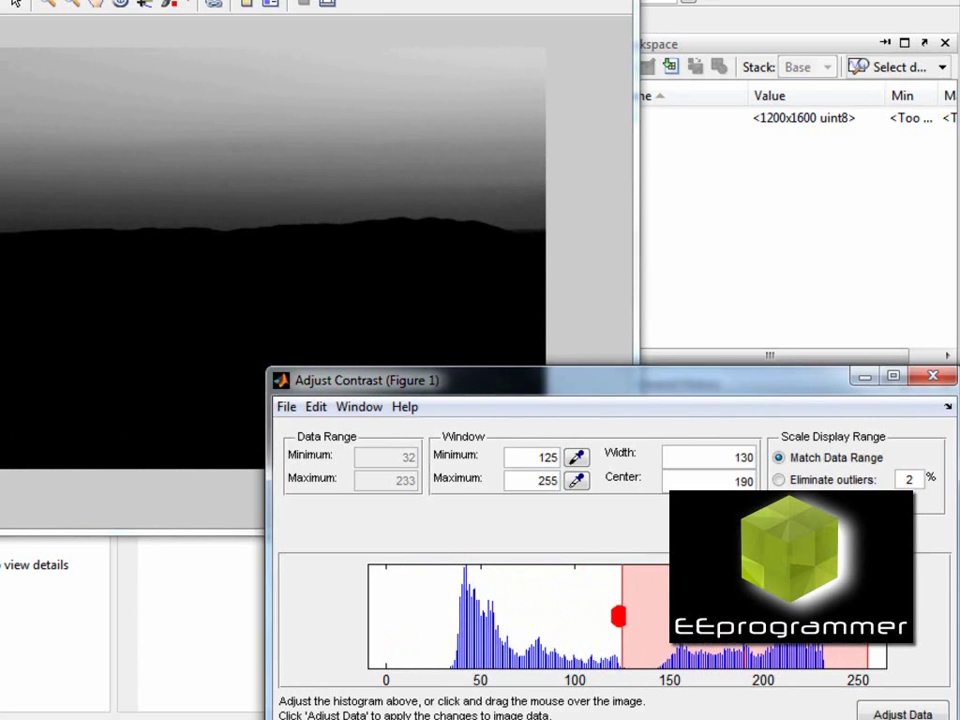
pyautogui.moveTo(727, 627); pyautogui.dragTo(487, 615)
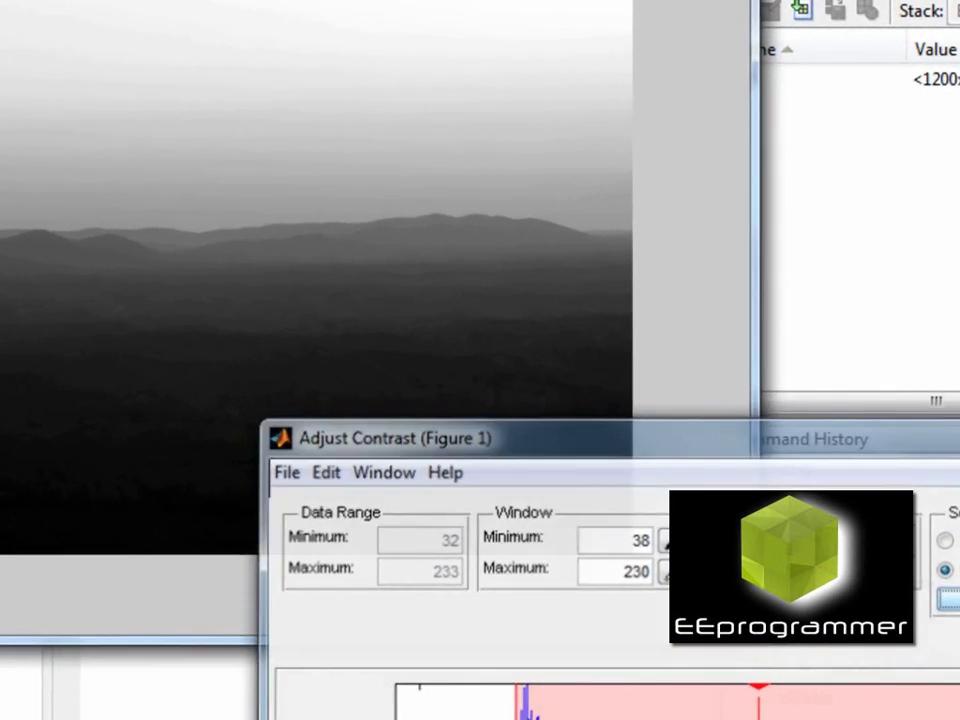
# - Close Adjust Contrast and clear the Command Window with clc
pyautogui.click(921, 410)
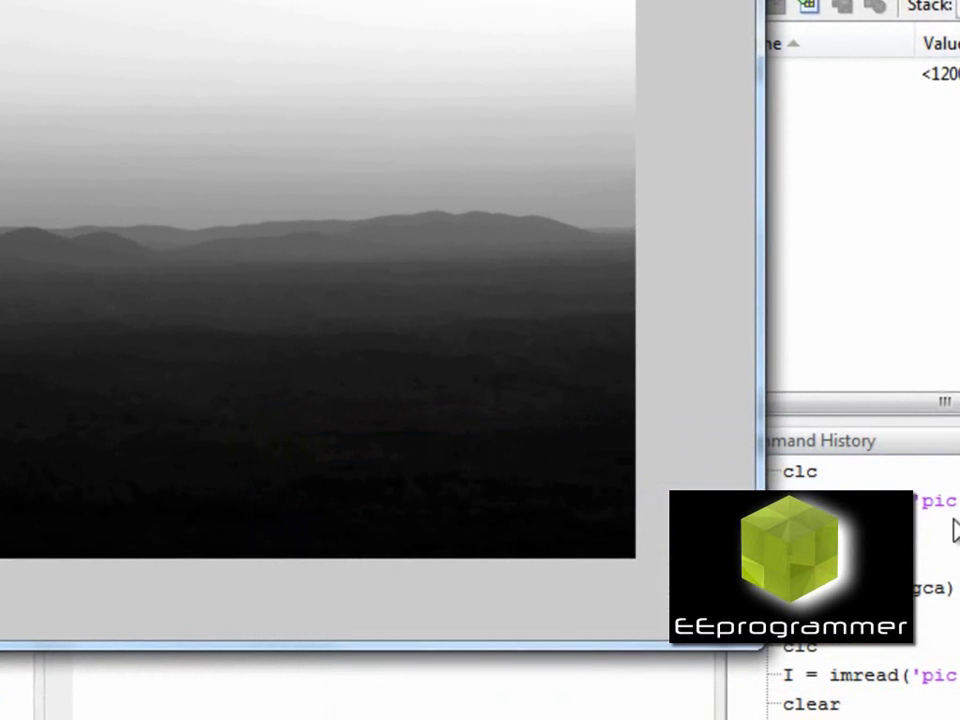
pyautogui.click(683, 685)
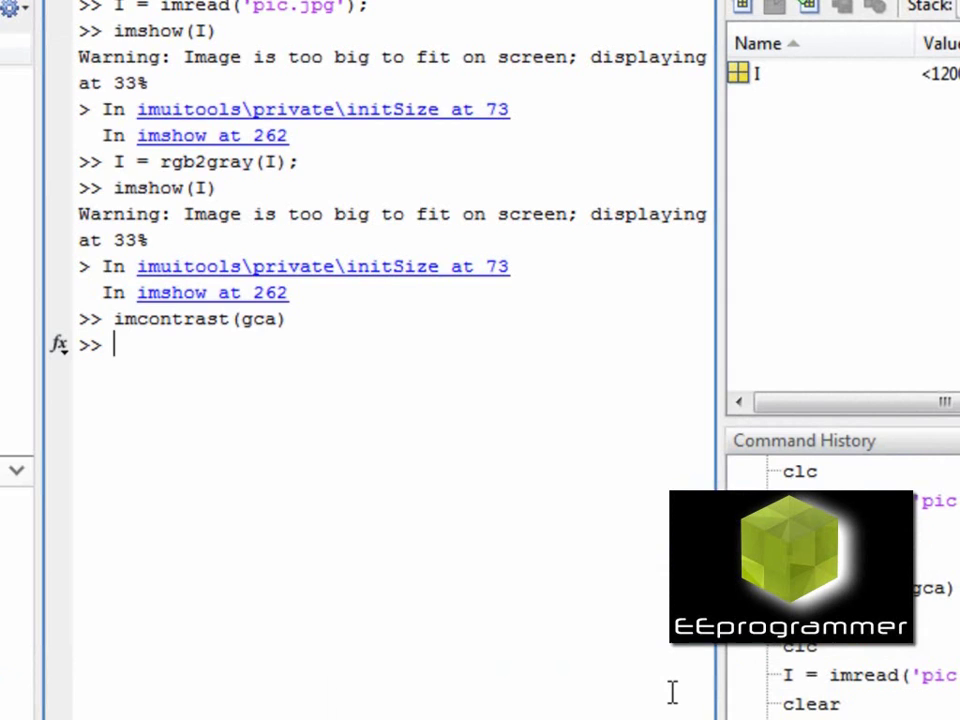
pyautogui.write('clc')
pyautogui.press('Return')
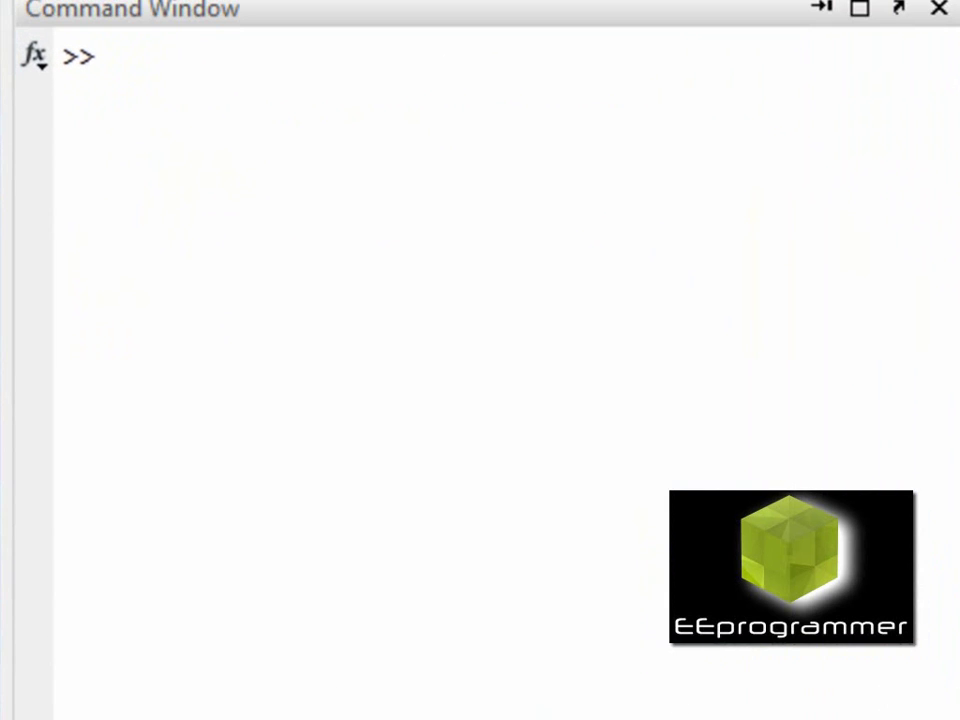
# - Run imtool(imread('pic.jpg')) to open the colour photo in Image Tool 1
pyautogui.click(603, 700)
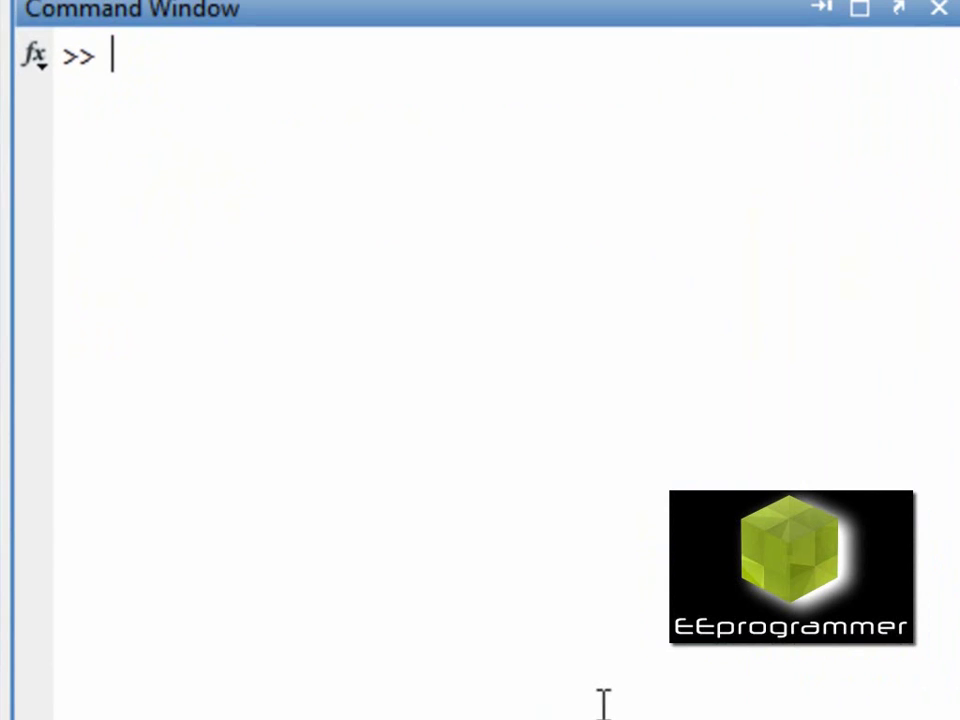
pyautogui.write('imtool()')
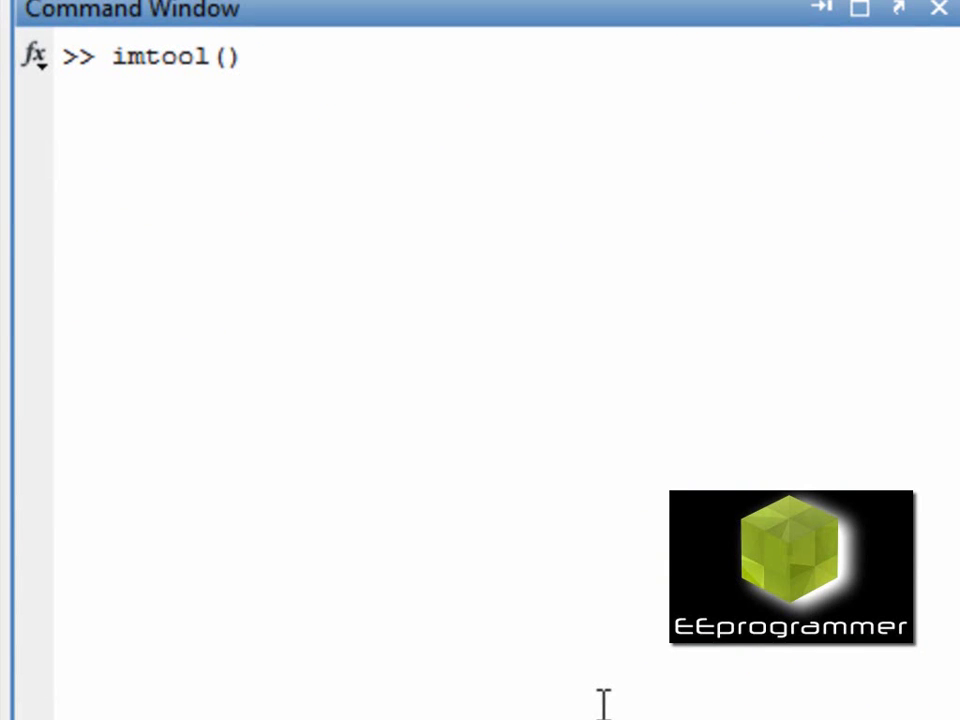
pyautogui.press('Left')
pyautogui.write('imread')
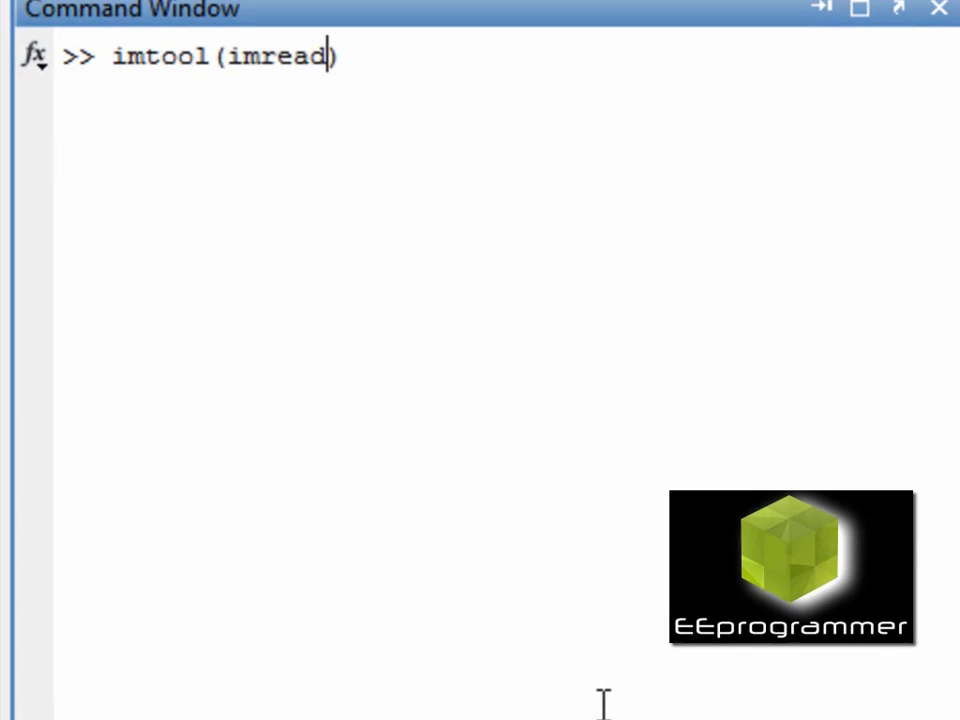
pyautogui.write('()')
pyautogui.press('Left')
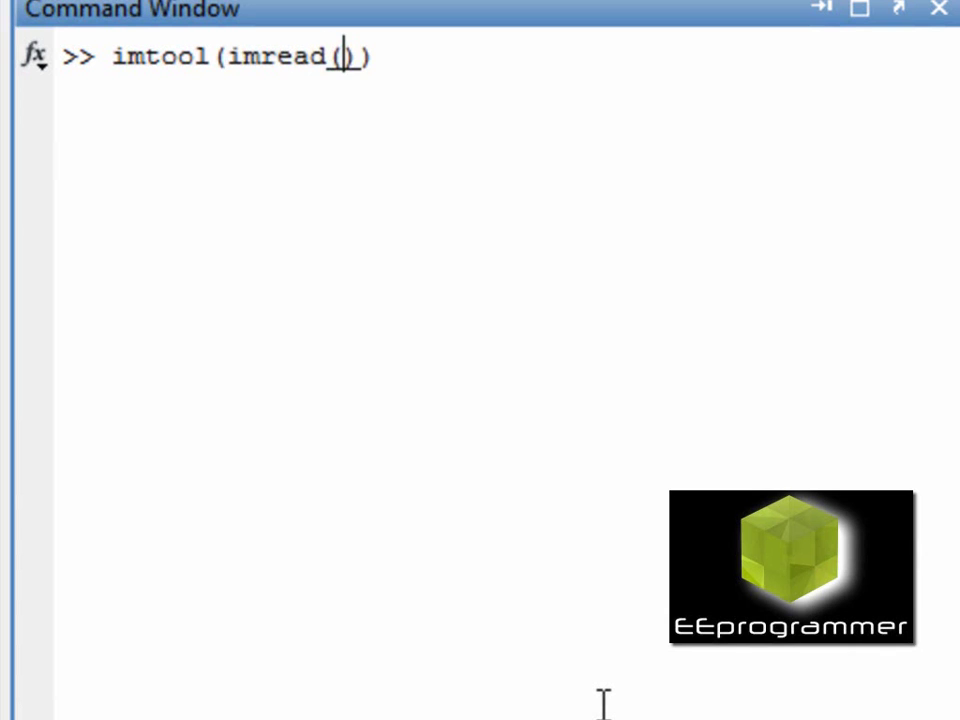
pyautogui.write("''")
pyautogui.press('Left')
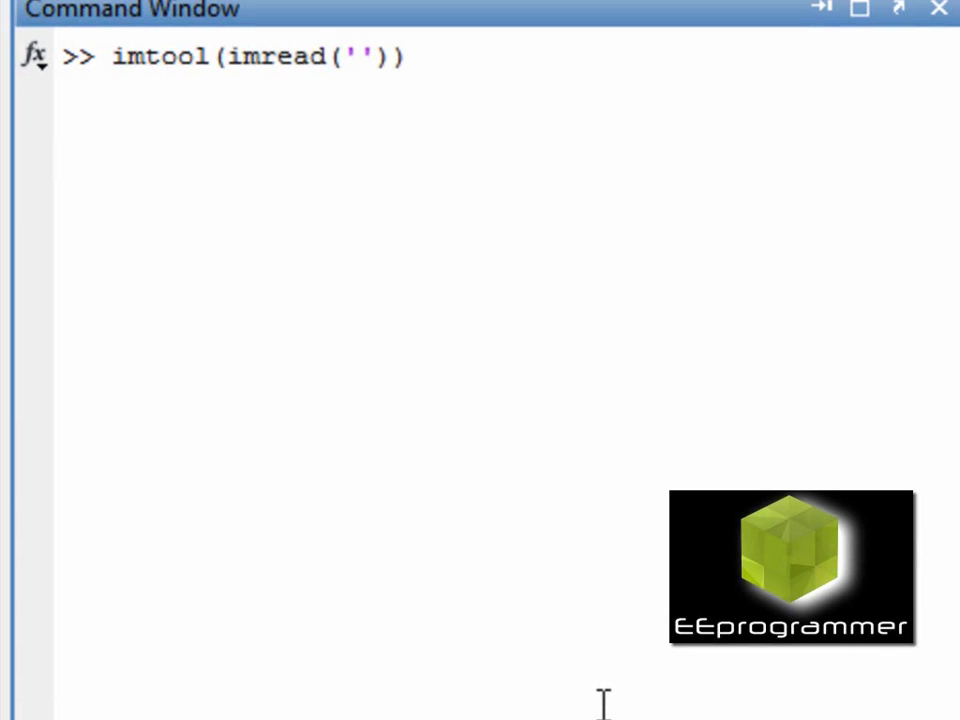
pyautogui.write('pic')
pyautogui.write('.jp')
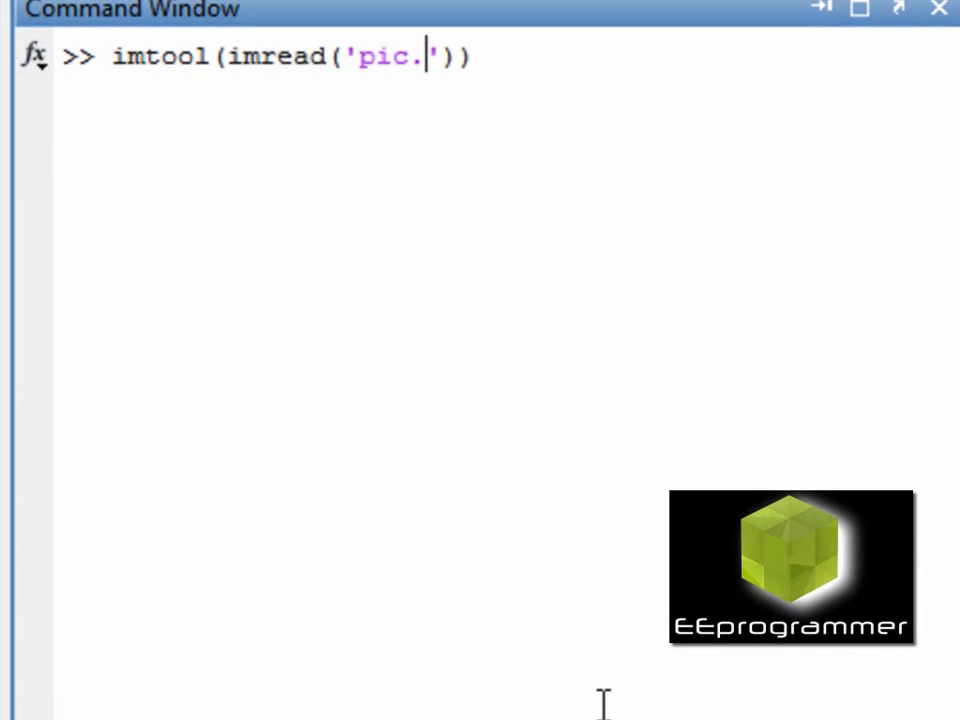
pyautogui.write('g')
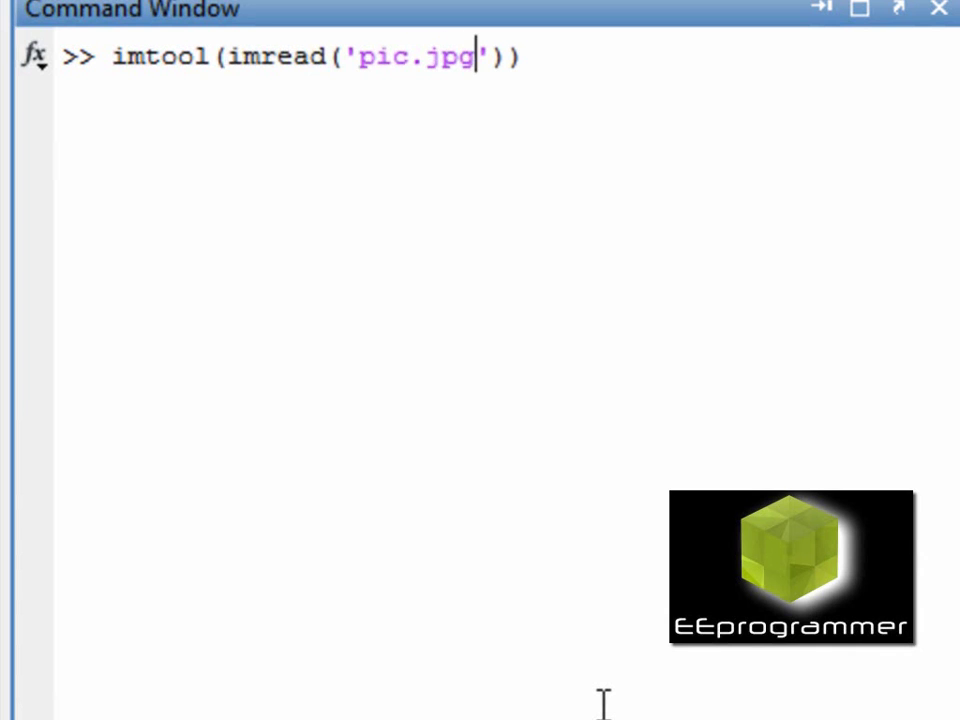
pyautogui.press('Return')
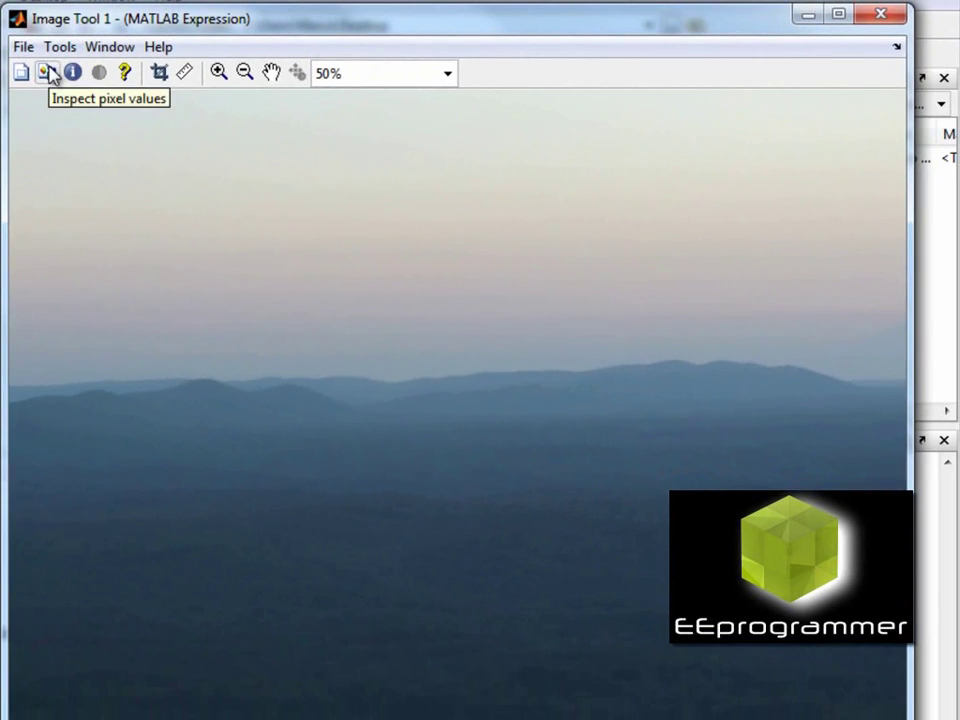
# - Open Pixel Region, enlarge the inspected rectangle and move it into the sky (about R176 G174 B179)
pyautogui.click(48, 73)
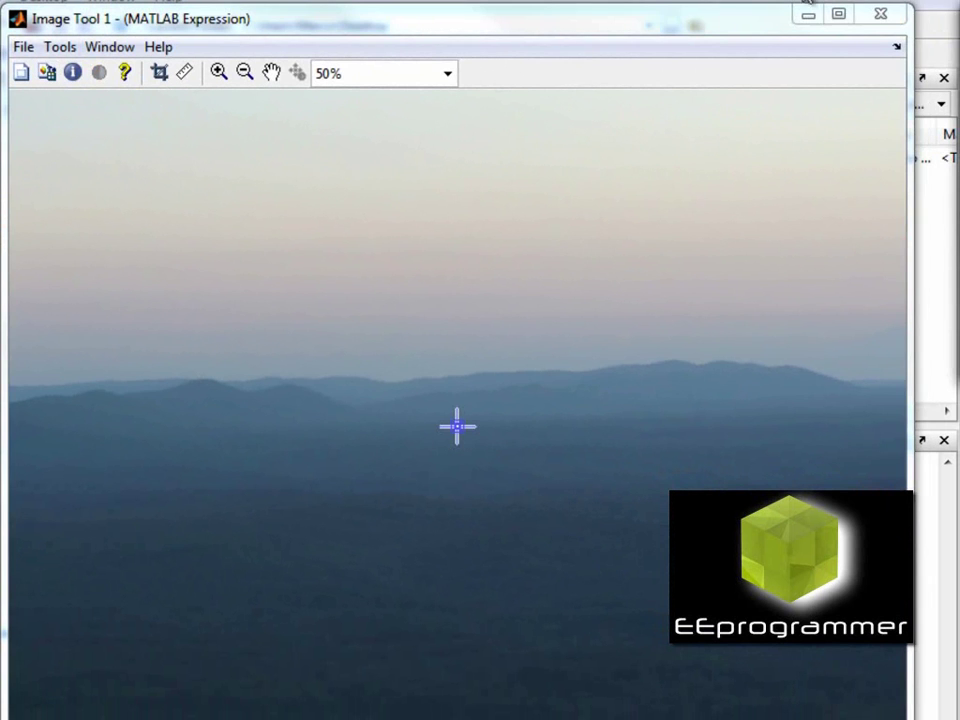
pyautogui.moveTo(508, 52)
pyautogui.mouseDown()
pyautogui.moveTo(326, 52)
pyautogui.moveTo(166, 86)
pyautogui.mouseUp()
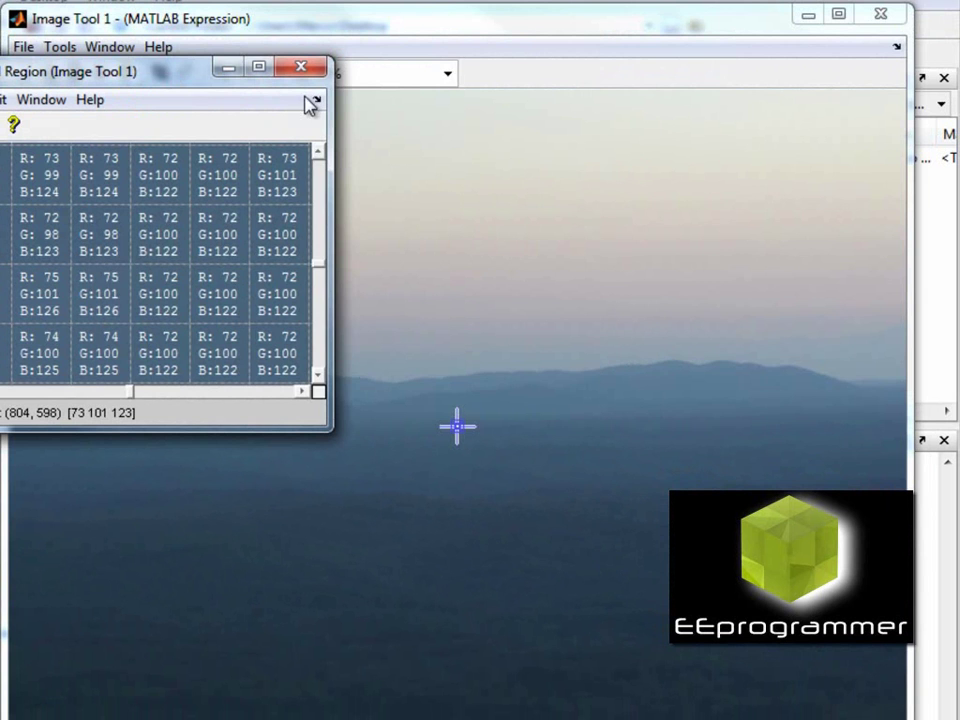
pyautogui.doubleClick(38, 8)
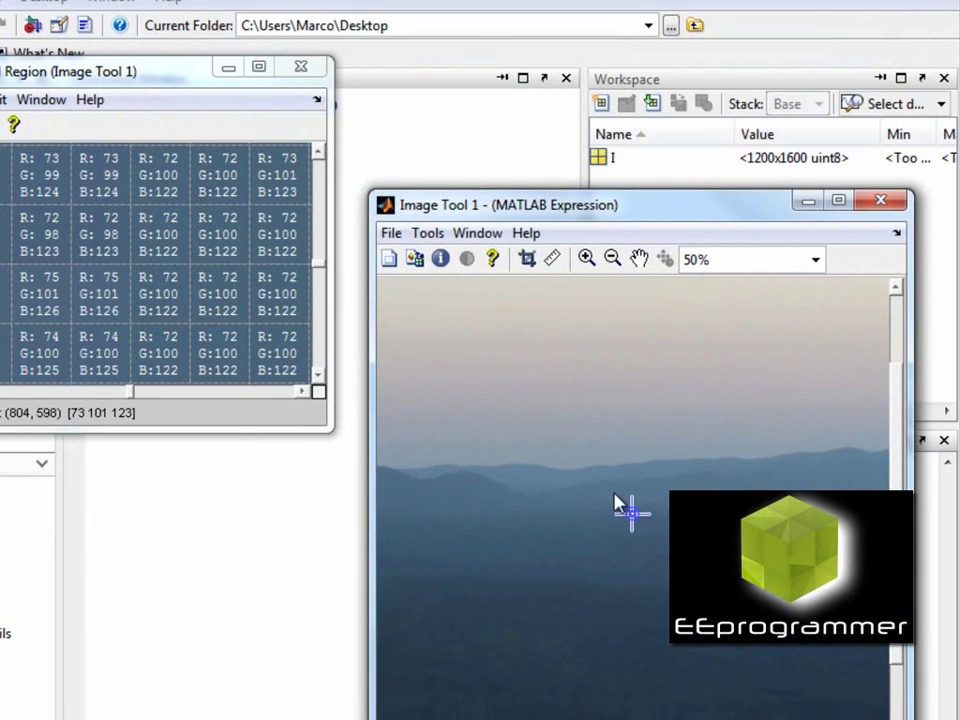
pyautogui.moveTo(632, 510); pyautogui.dragTo(664, 486)
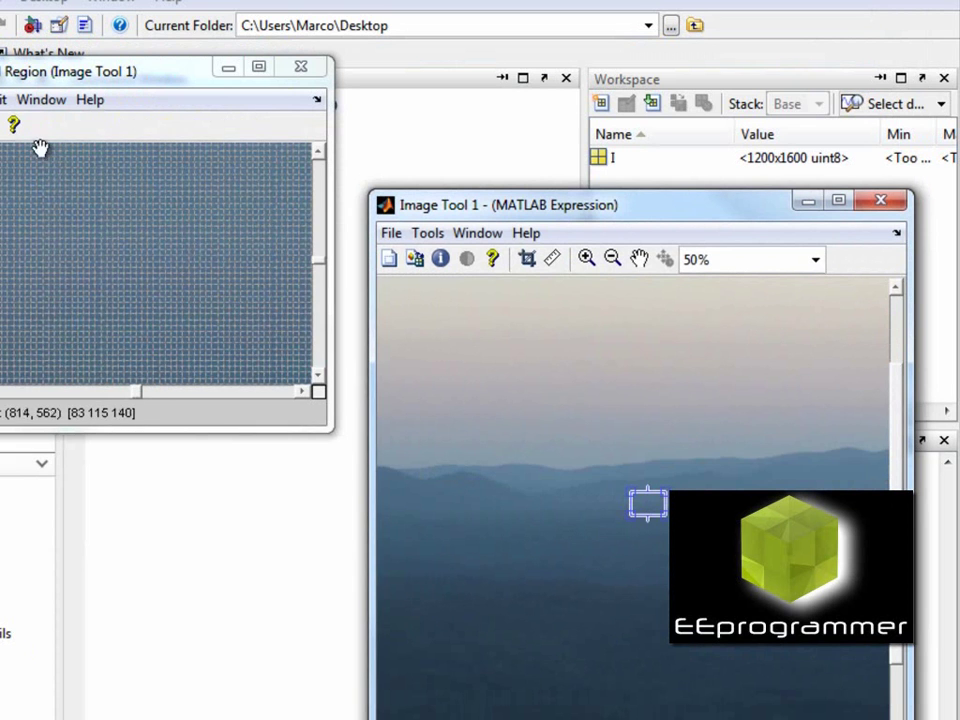
pyautogui.click(3, 124)
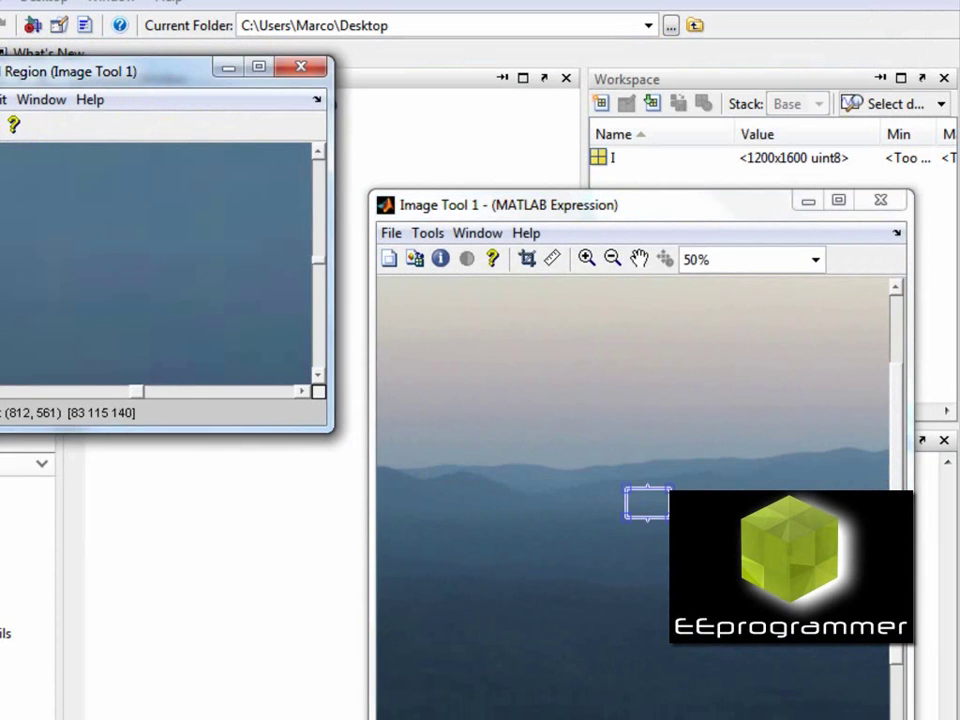
pyautogui.click(3, 124)
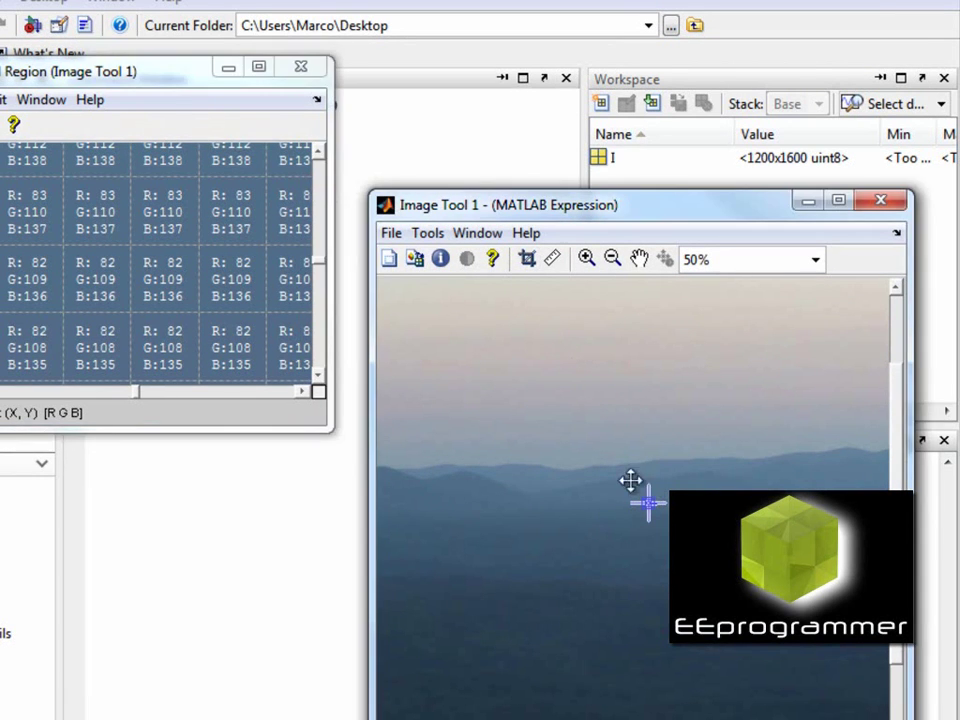
pyautogui.moveTo(640, 492); pyautogui.dragTo(595, 378)
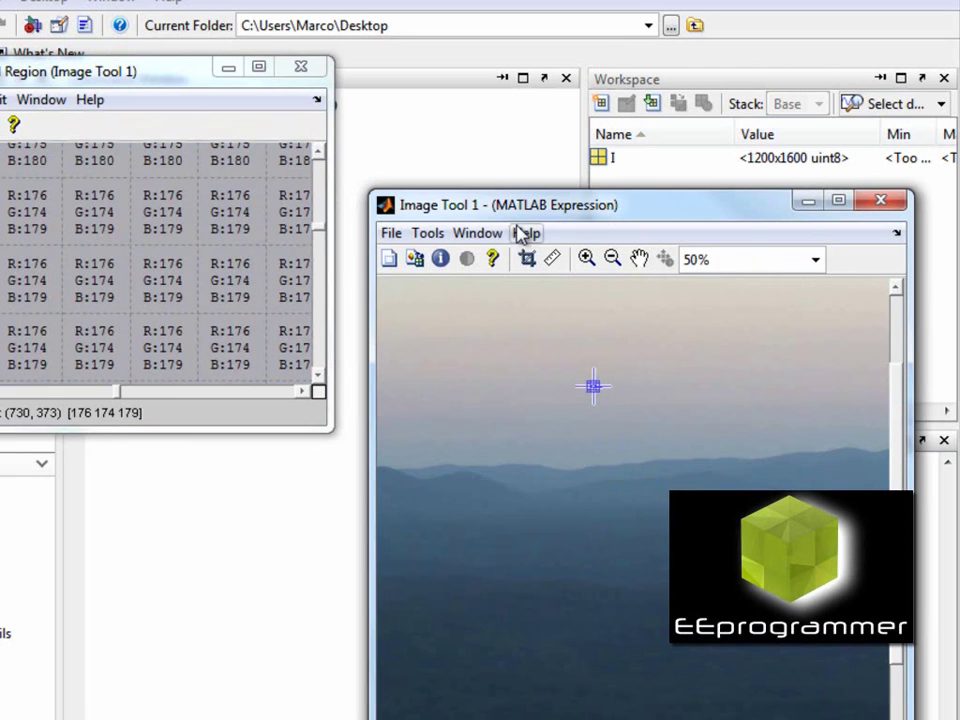
# - Measure five distances on the photo: 57.31, 277.89, 315.42, 302 and 261.96 pixels
pyautogui.click(428, 234)
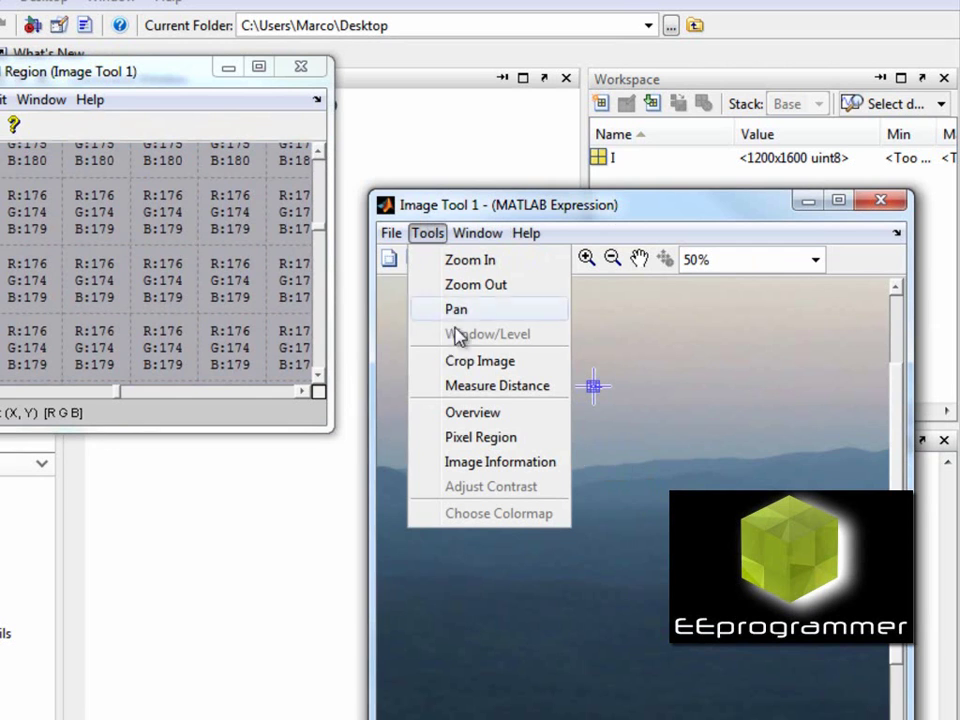
pyautogui.click(472, 388)
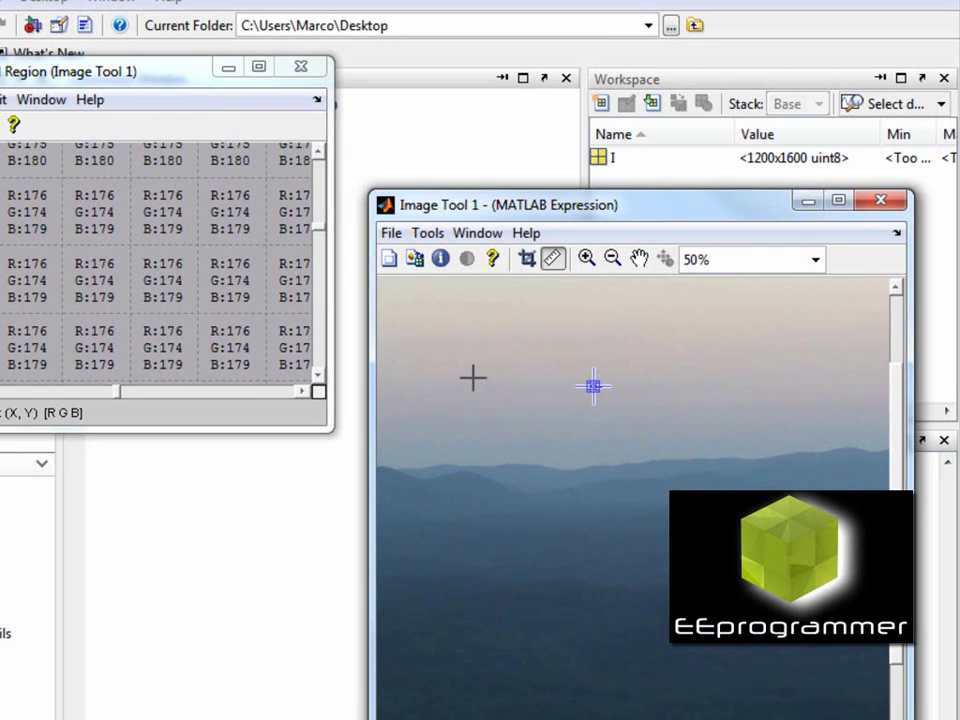
pyautogui.moveTo(473, 379); pyautogui.dragTo(489, 407)
pyautogui.moveTo(547, 441)
pyautogui.mouseDown()
pyautogui.moveTo(604, 510)
pyautogui.moveTo(665, 543)
pyautogui.mouseUp()
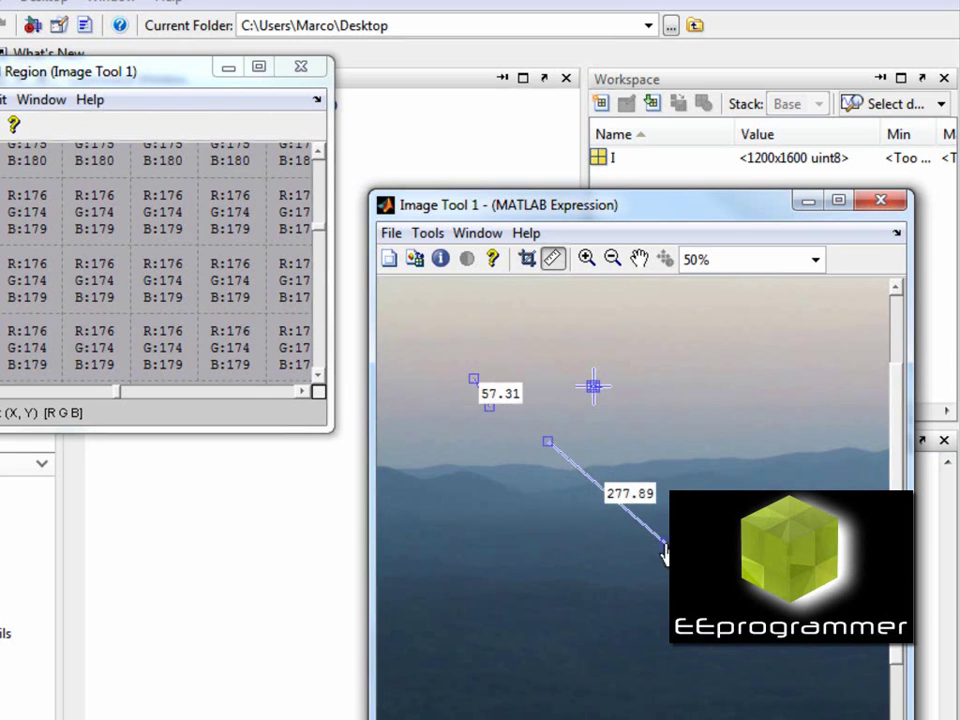
pyautogui.moveTo(748, 371)
pyautogui.mouseDown()
pyautogui.moveTo(787, 502)
pyautogui.moveTo(782, 543)
pyautogui.mouseUp()
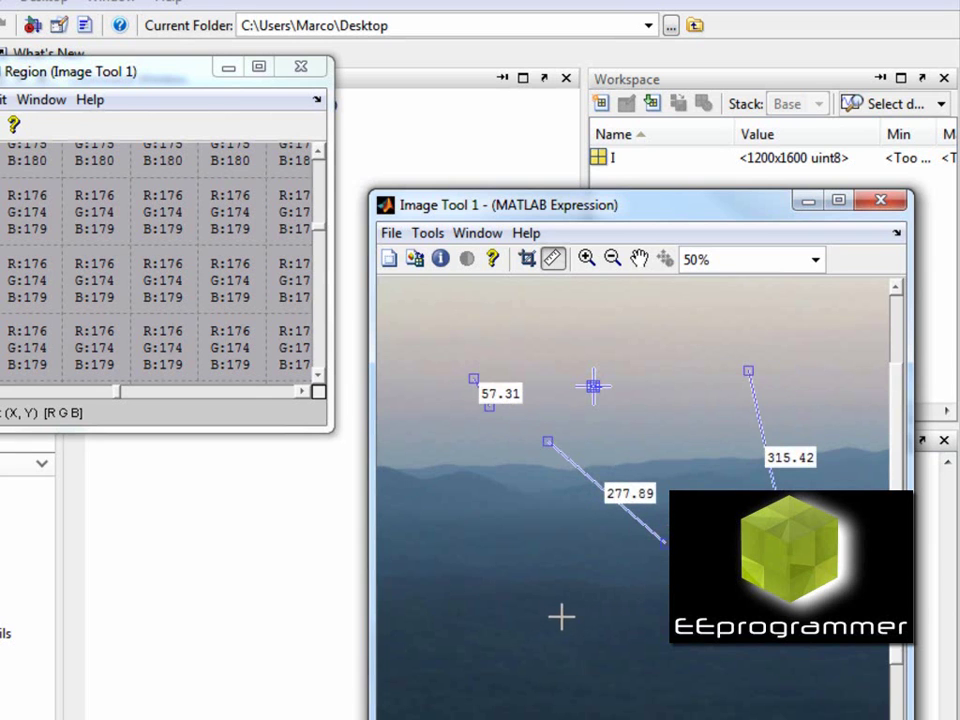
pyautogui.moveTo(555, 619); pyautogui.dragTo(707, 621)
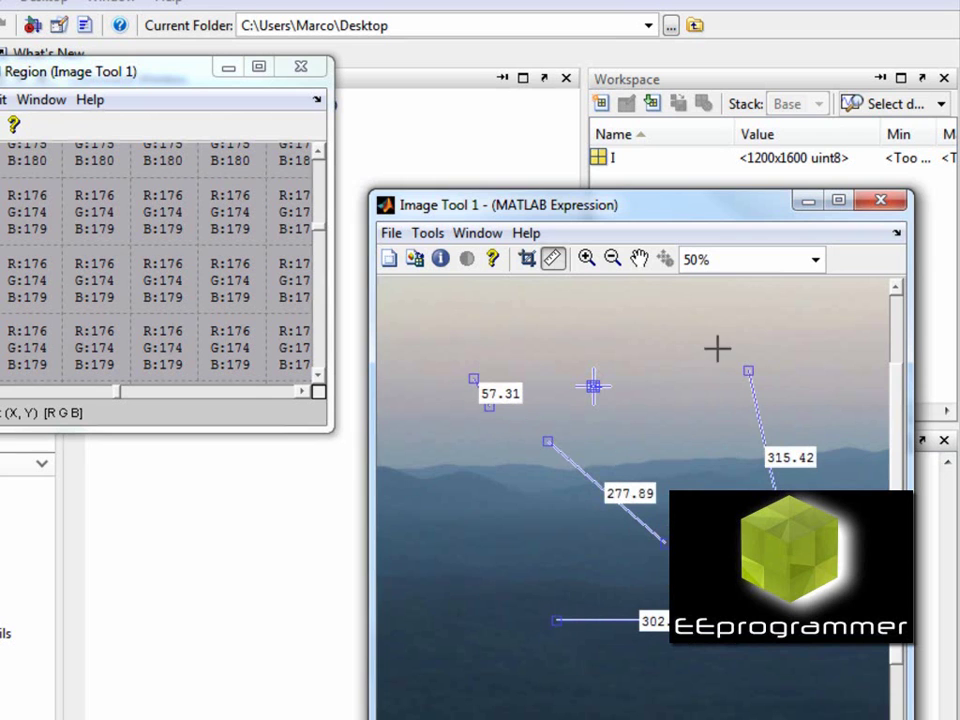
pyautogui.moveTo(747, 295); pyautogui.dragTo(602, 316)
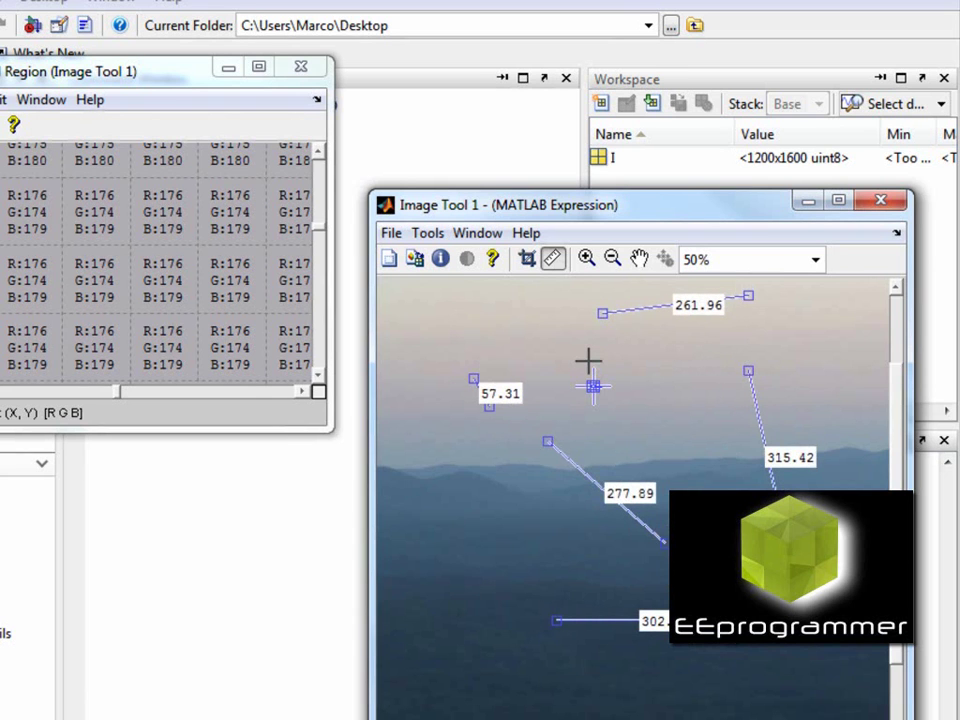
# - Pan the image right, then use the Overview viewport to bring the lower-right measurements into view
pyautogui.click(640, 259)
pyautogui.moveTo(639, 450)
pyautogui.mouseDown()
pyautogui.moveTo(671, 336)
pyautogui.moveTo(671, 369)
pyautogui.moveTo(739, 449)
pyautogui.mouseUp()
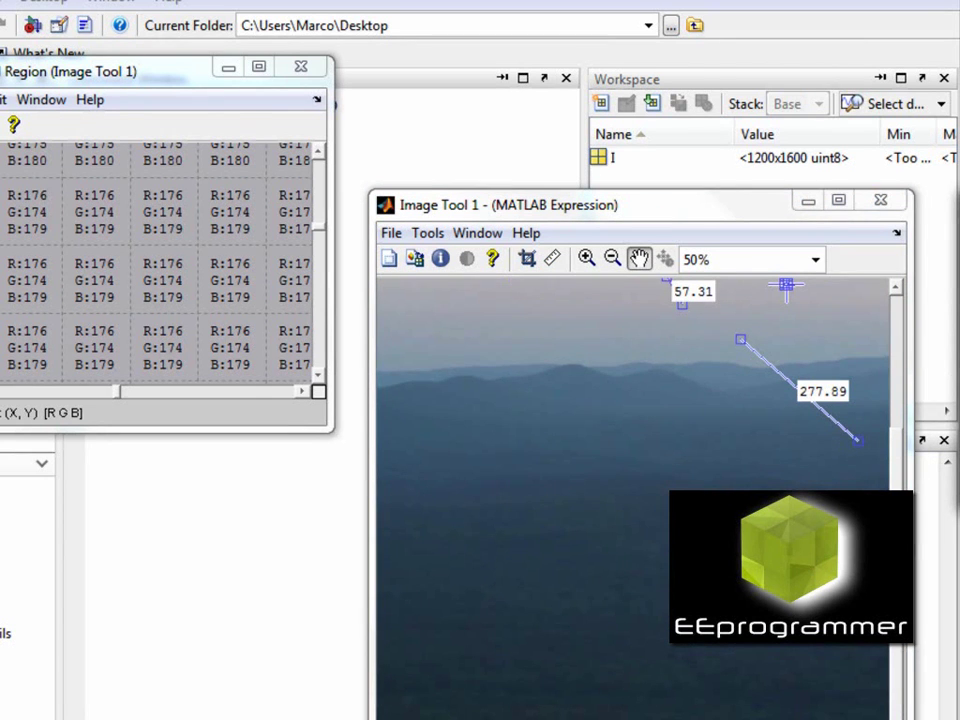
pyautogui.moveTo(465, 343); pyautogui.dragTo(182, 484)
pyautogui.moveTo(154, 664); pyautogui.dragTo(266, 544)
pyautogui.moveTo(272, 594)
pyautogui.mouseDown()
pyautogui.moveTo(266, 679)
pyautogui.moveTo(159, 686)
pyautogui.moveTo(126, 656)
pyautogui.moveTo(166, 566)
pyautogui.moveTo(259, 566)
pyautogui.moveTo(298, 613)
pyautogui.moveTo(296, 686)
pyautogui.moveTo(150, 692)
pyautogui.moveTo(92, 611)
pyautogui.moveTo(96, 574)
pyautogui.mouseUp()
# - Zoom the photo to 67%, then out to 50% and 25% to show all five measurements
pyautogui.click(102, 520)
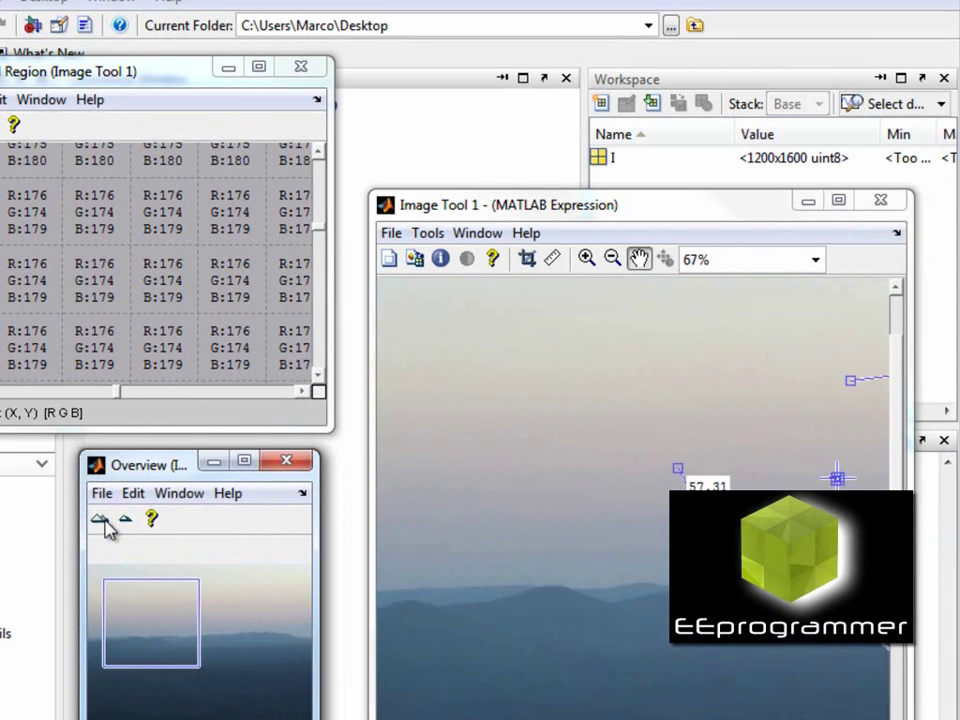
pyautogui.click(127, 520)
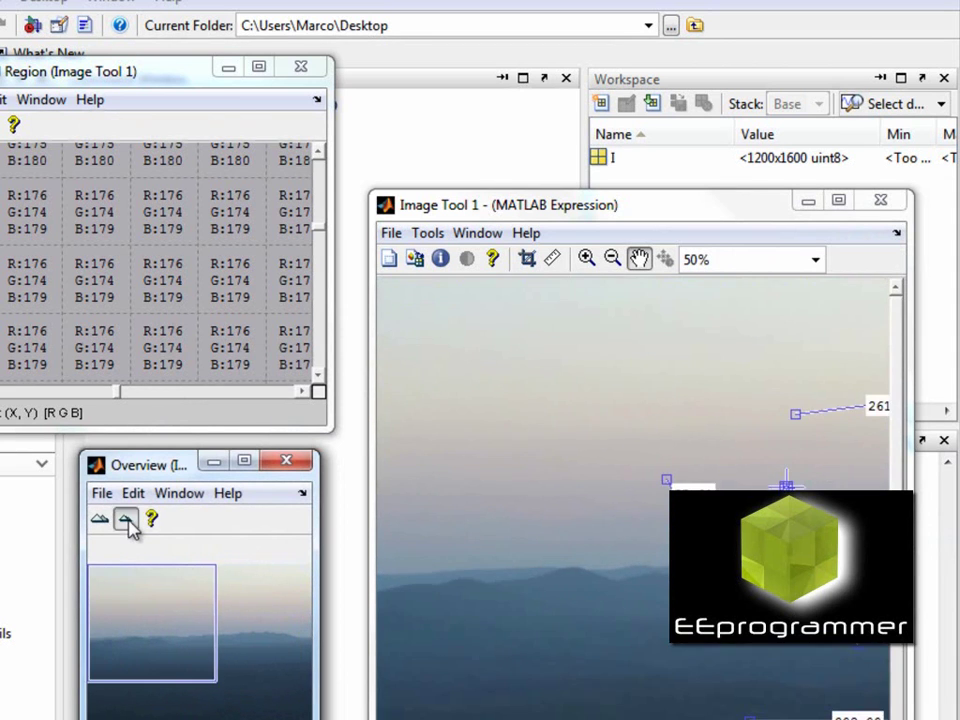
pyautogui.click(127, 520)
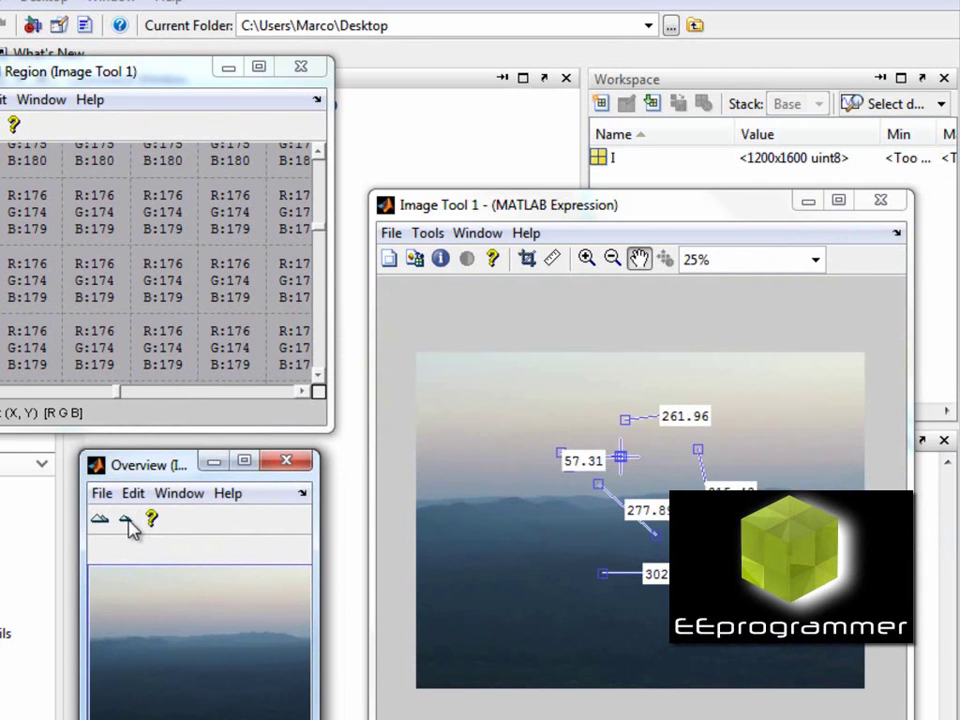